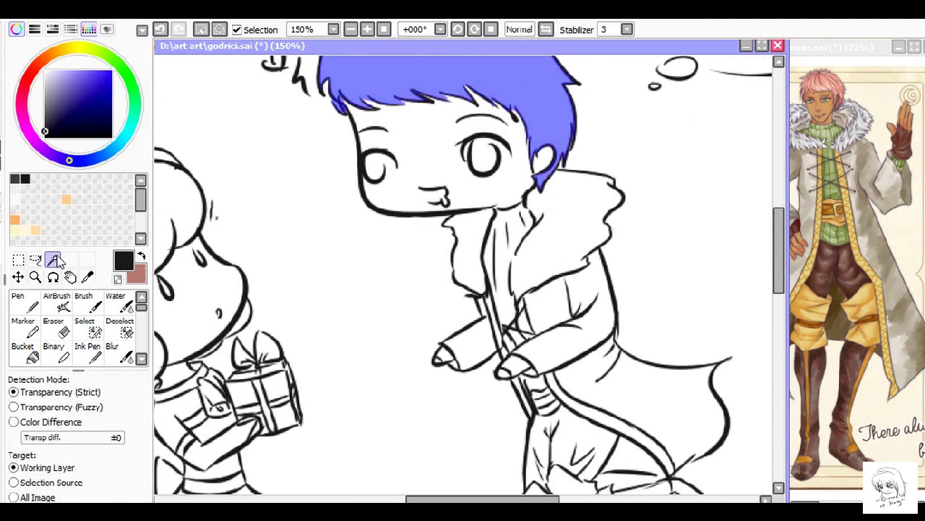
Step: Add the running boy's turtleneck, trousers and boots and the sheep girl's hair and dress to the selection
click(52, 259)
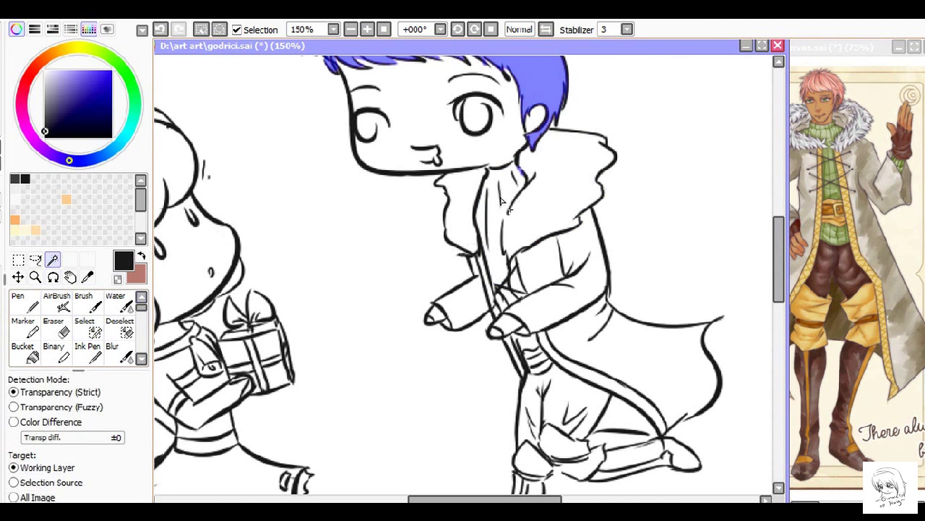
click(504, 261)
click(84, 327)
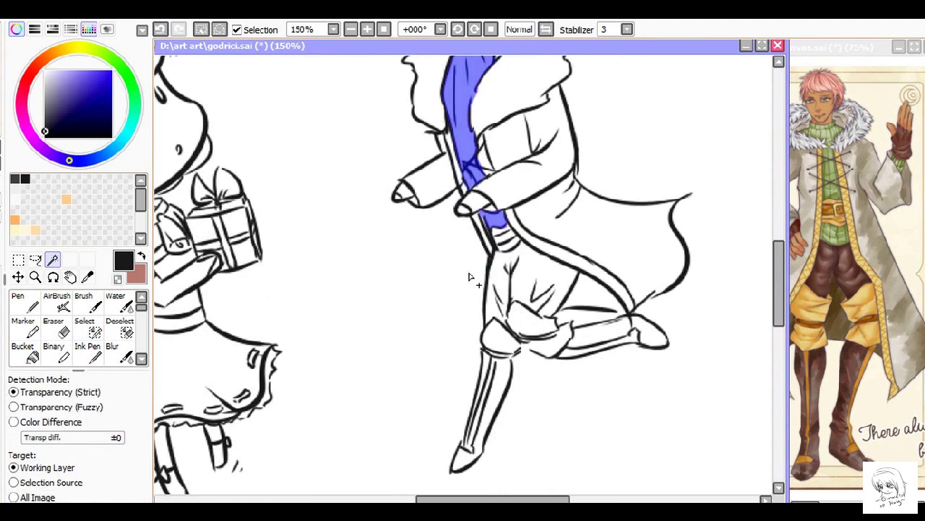
click(524, 281)
click(615, 334)
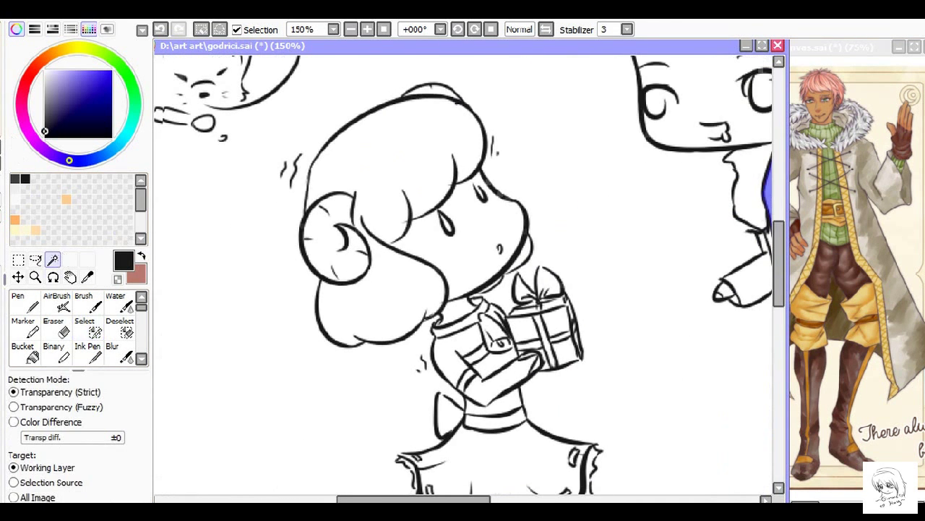
drag(528, 240, 511, 273)
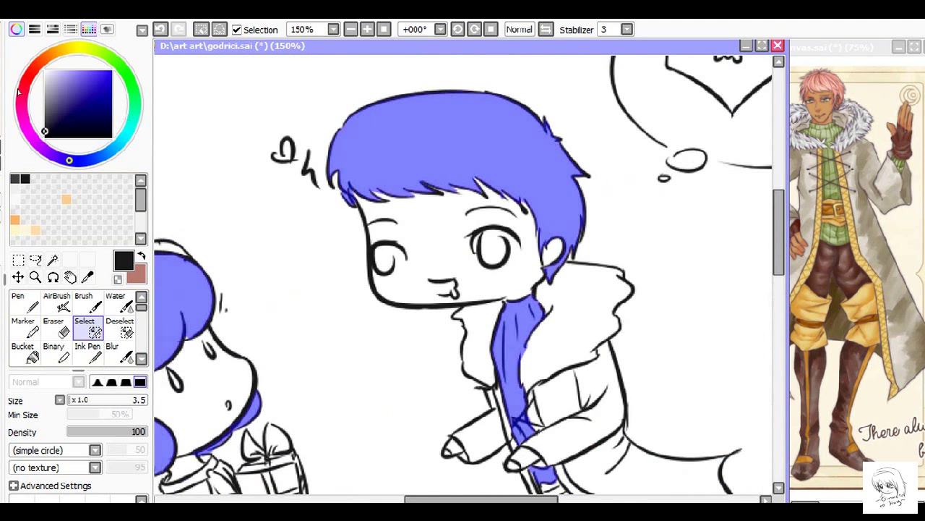
Step: Fill the running boy's selected hair with light pink using the Bucket
click(64, 73)
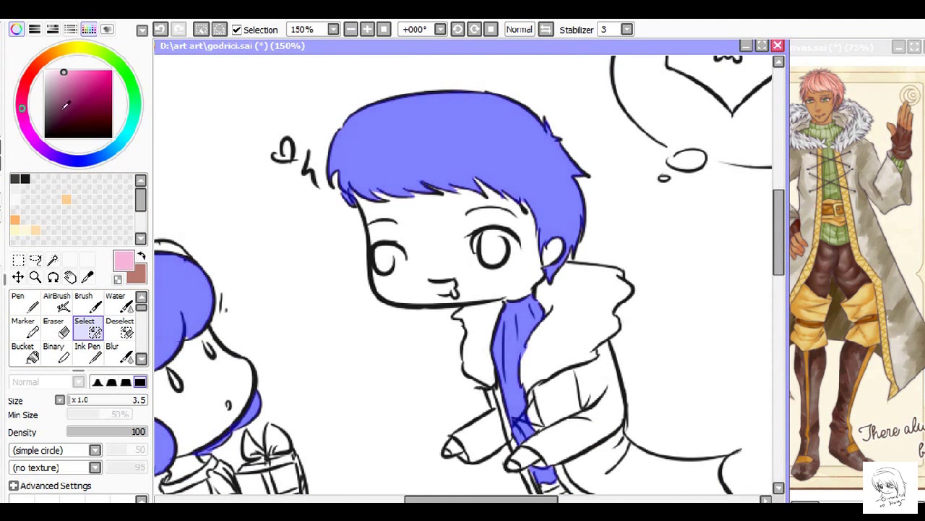
click(23, 350)
click(434, 138)
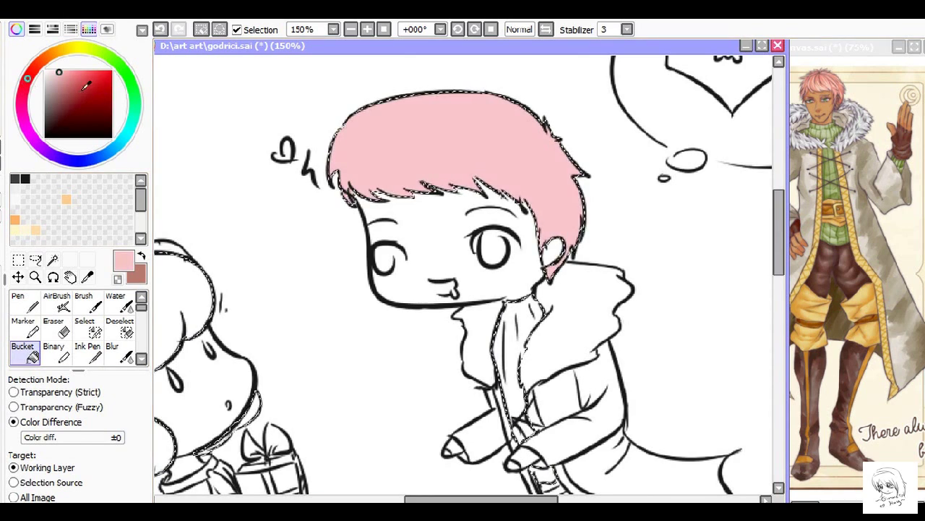
key(ctrl+d)
Step: Shade the boy's hair with a size 14 Pen in slightly darker pink along the back edge and fringe tips
click(22, 301)
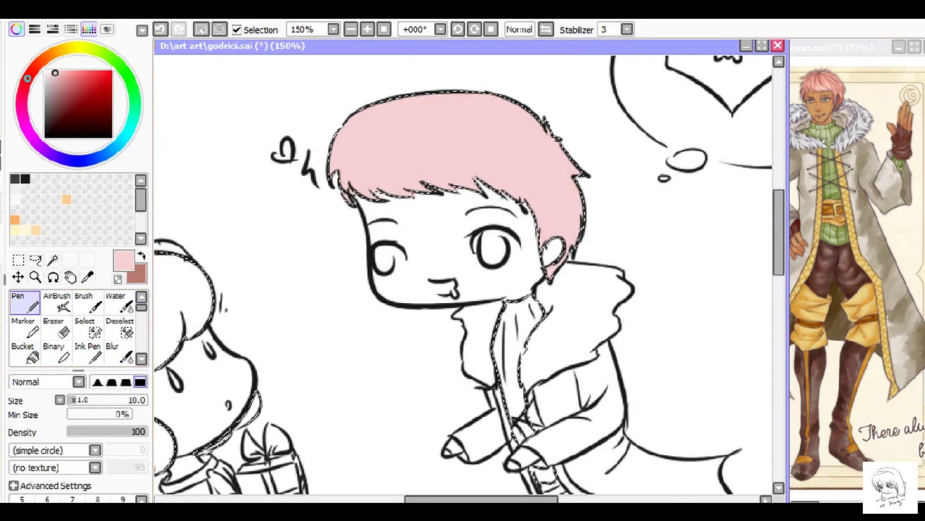
scroll(462, 275, up, 1)
scroll(462, 275, up, 3)
key(bracketright)
key(bracketright)
mouse_move(361, 196)
mouse_down()
mouse_move(341, 189)
mouse_move(449, 253)
mouse_move(362, 233)
mouse_move(458, 262)
mouse_up()
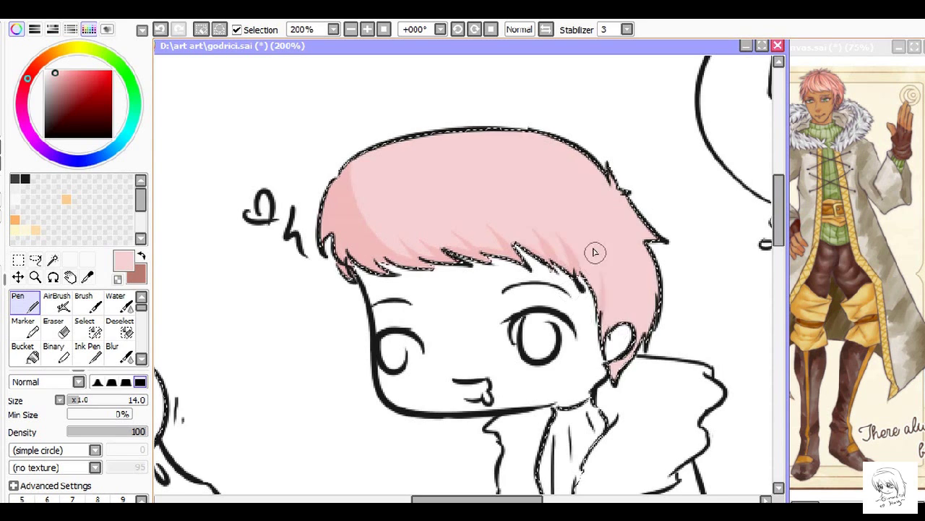
key(ctrl+z)
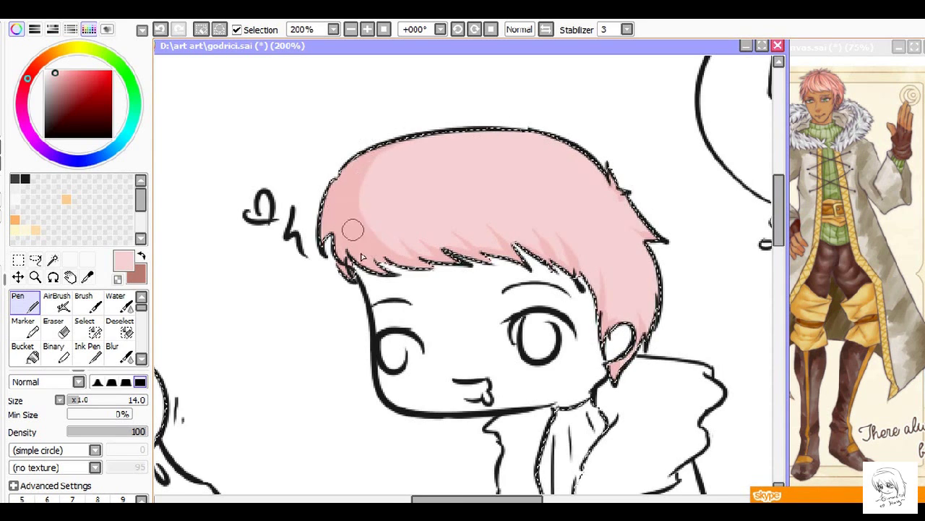
Step: Fill the boy's turtleneck with soft green and shade its folds with the Pen
scroll(463, 275, down, 3)
scroll(462, 274, down, 2)
click(126, 73)
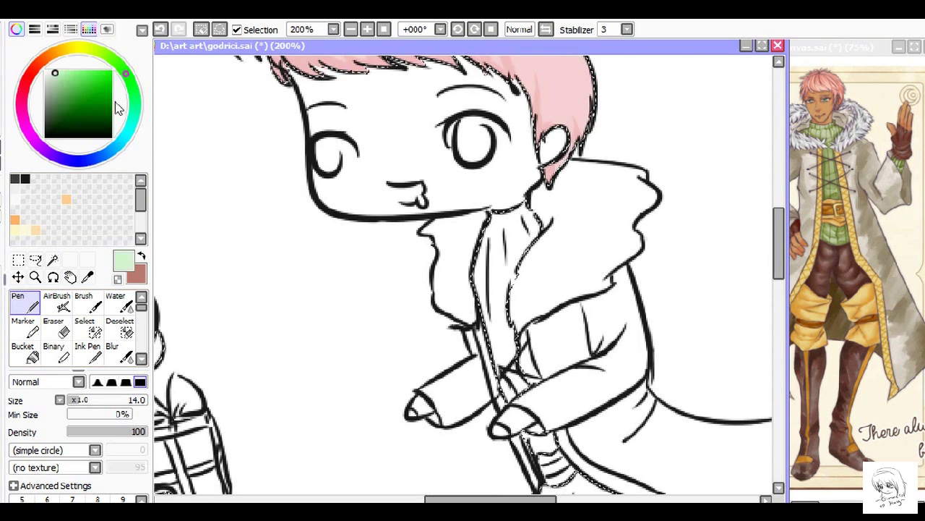
click(22, 350)
click(506, 282)
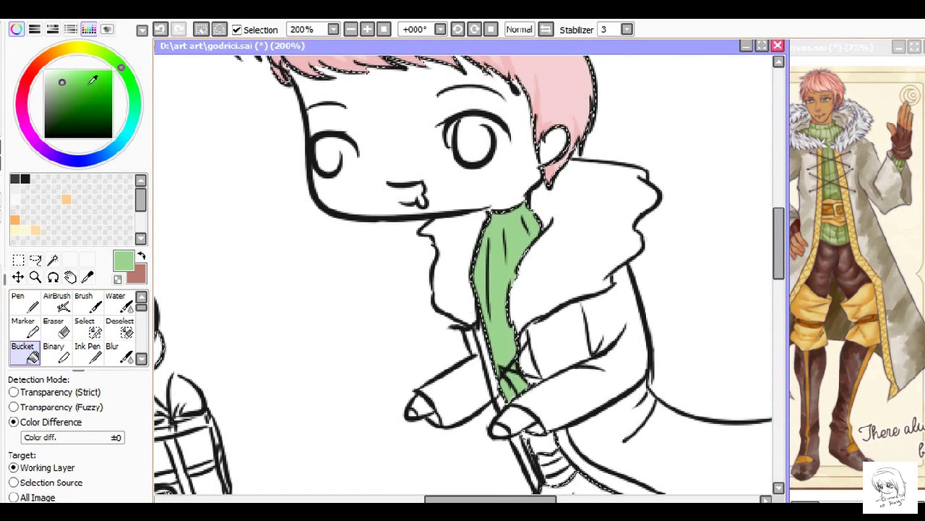
click(23, 302)
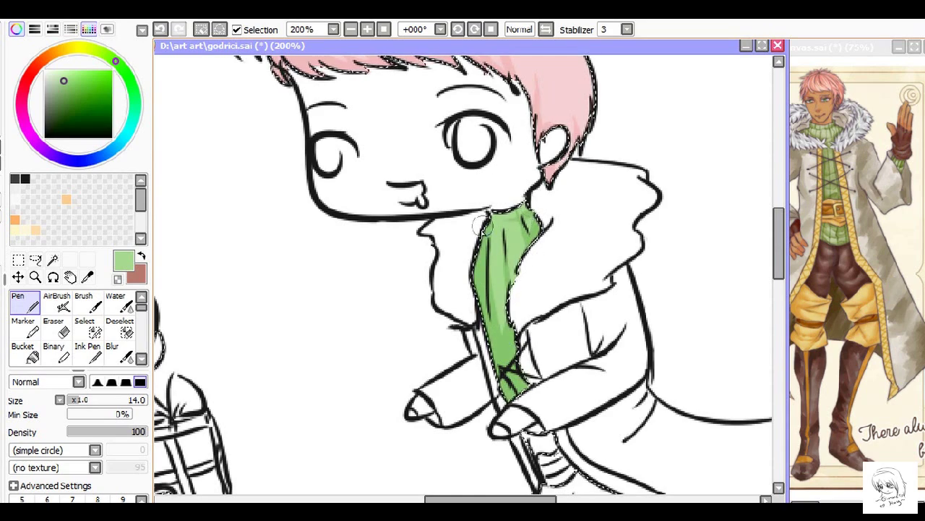
Step: Fill the boy's trousers with muted reddish brown using the Bucket
scroll(595, 383, down, 5)
scroll(260, 311, down, 1)
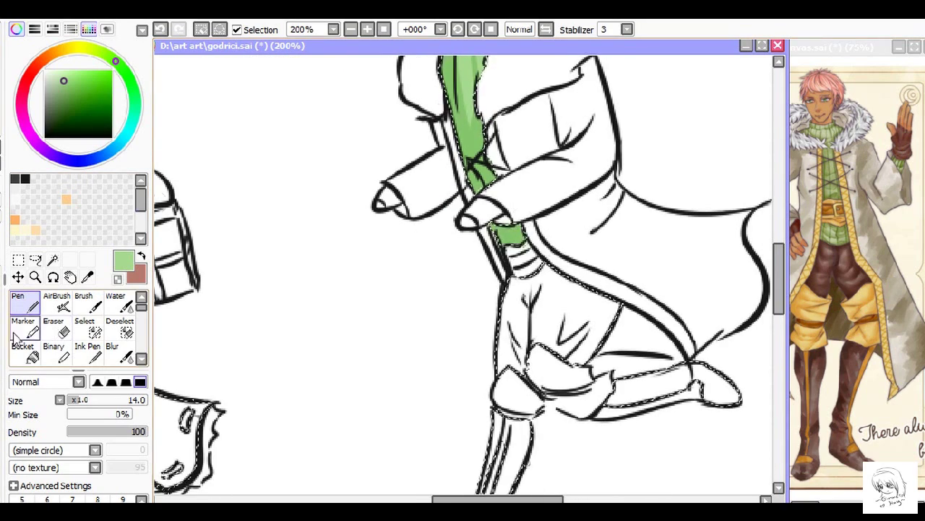
scroll(260, 310, down, 2)
scroll(261, 310, right, 1)
scroll(462, 271, down, 1)
click(26, 80)
click(58, 101)
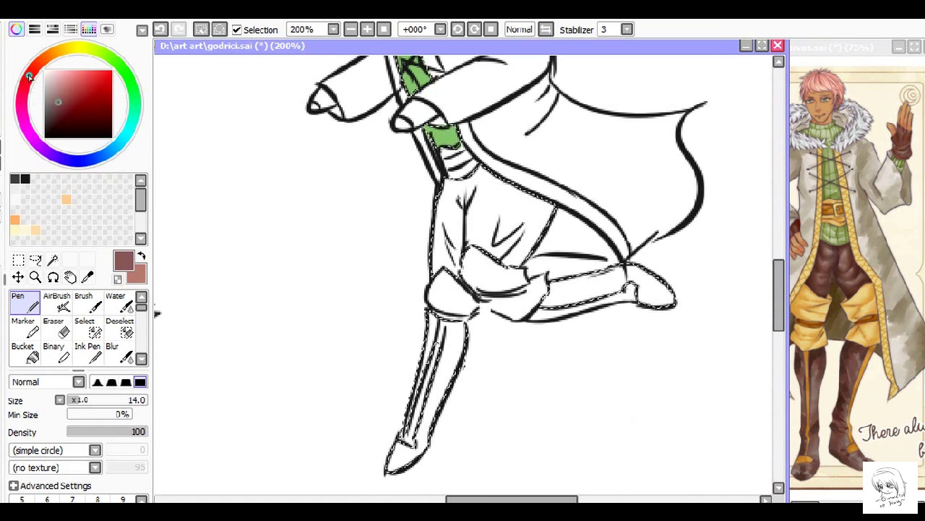
key(g)
click(463, 210)
Step: Fill both of the boy's boots with the reddish brown and pen tonal variations onto the trousers and boots
click(434, 383)
click(579, 289)
click(654, 293)
key(n)
key(ctrl+z)
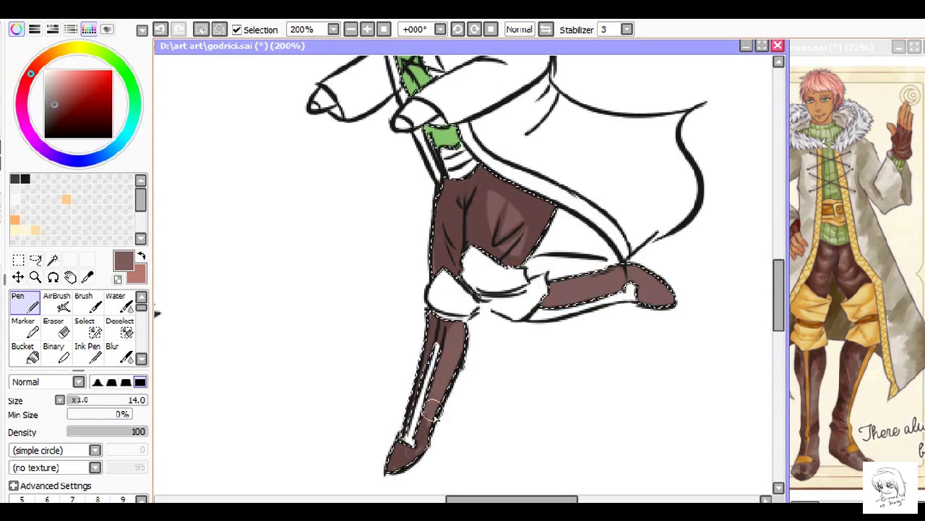
Step: Fill the sheep girl's hair with pale yellow using the Bucket
mouse_move(642, 471)
mouse_down()
mouse_move(722, 391)
mouse_move(650, 433)
mouse_move(658, 260)
mouse_up()
click(65, 49)
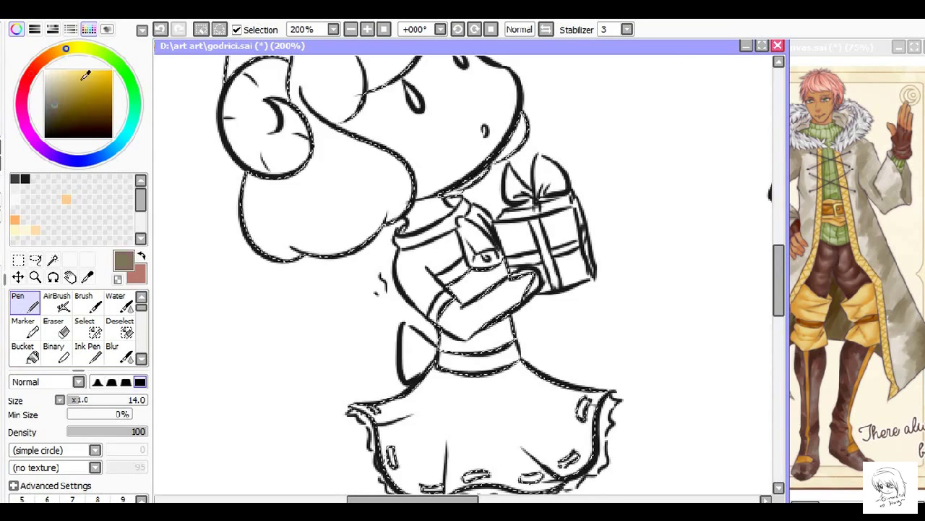
drag(289, 216, 369, 384)
click(74, 48)
click(67, 70)
key(g)
click(434, 145)
Step: Shade the sheep girl's hair with the Pen in a warmer, darker yellow along the back and lower curls
key(n)
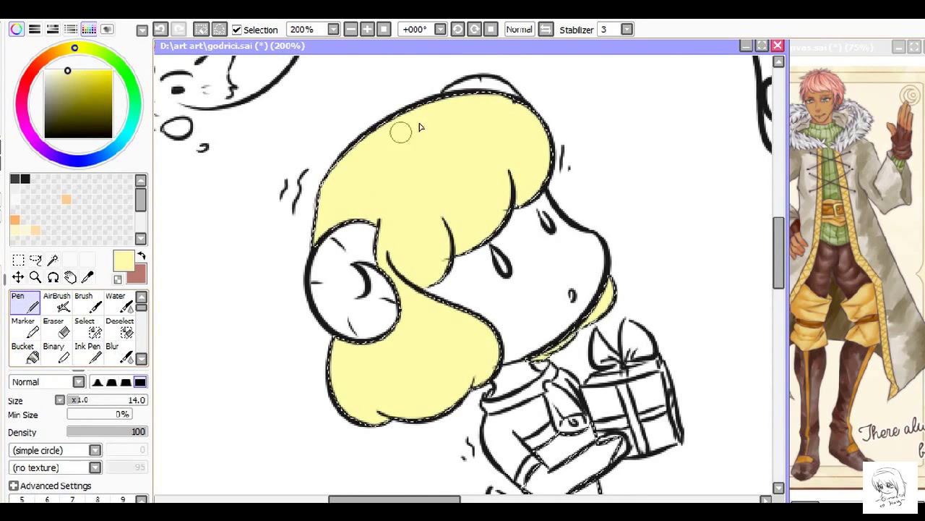
click(68, 49)
click(71, 74)
drag(405, 119, 322, 210)
drag(353, 347, 340, 401)
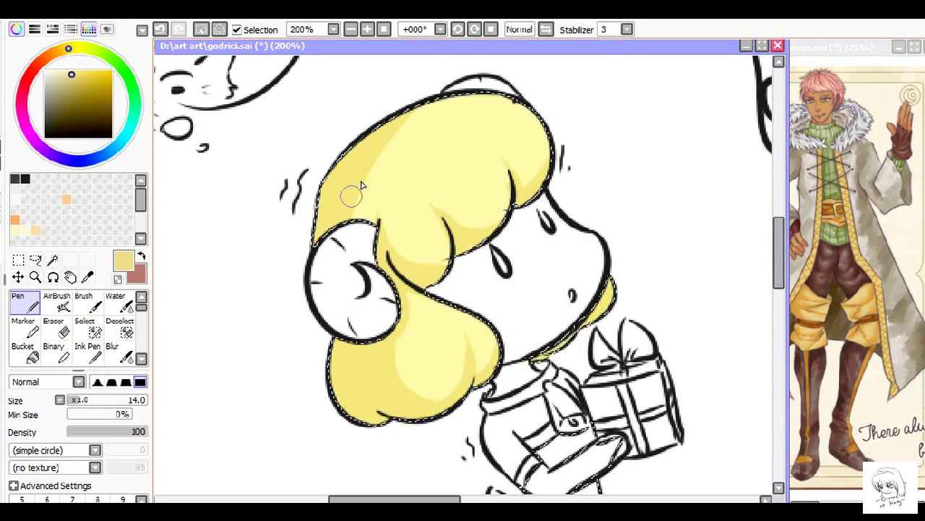
Step: Fill the sheep girl's dress and shoe bows with light greyish blue using the Bucket
drag(387, 352, 314, 70)
click(112, 148)
click(57, 79)
click(23, 352)
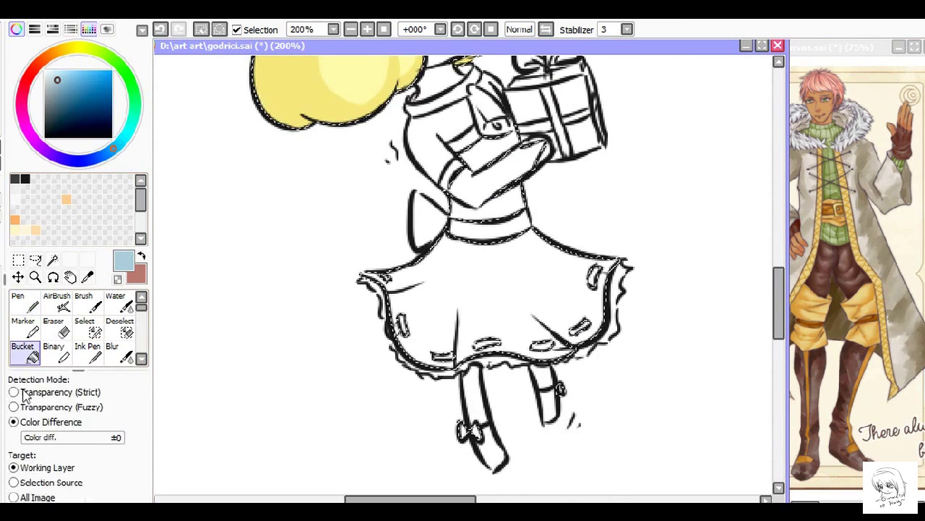
Step: Shade the folds of the blue skirt and bodice with the Pen
click(22, 302)
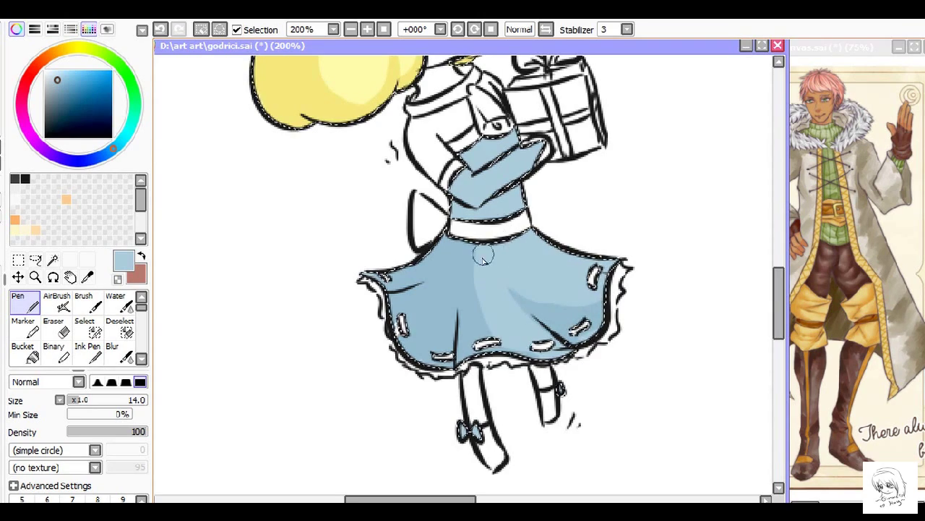
drag(510, 415, 477, 459)
drag(428, 214, 442, 248)
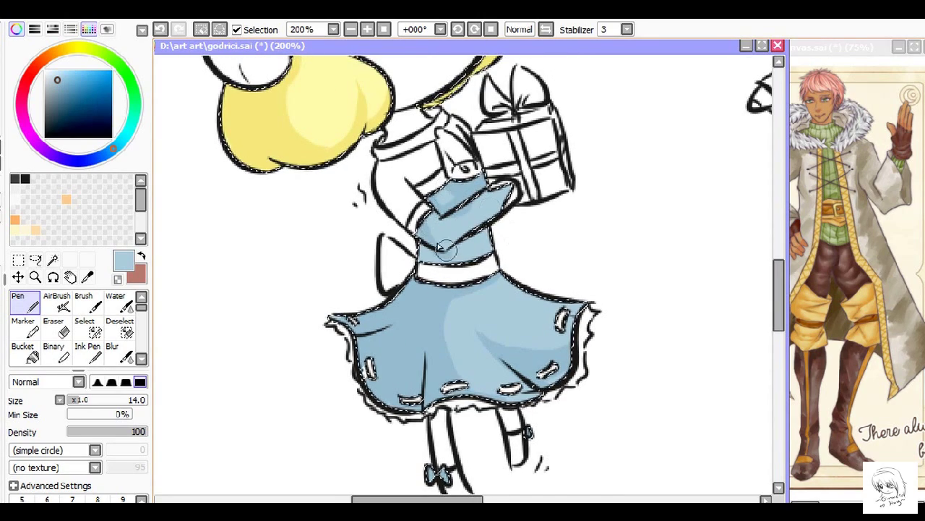
Step: Paint pale highlights on the boy's pink hair and cream highlights on the sheep girl's yellow hair
drag(527, 265, 325, 498)
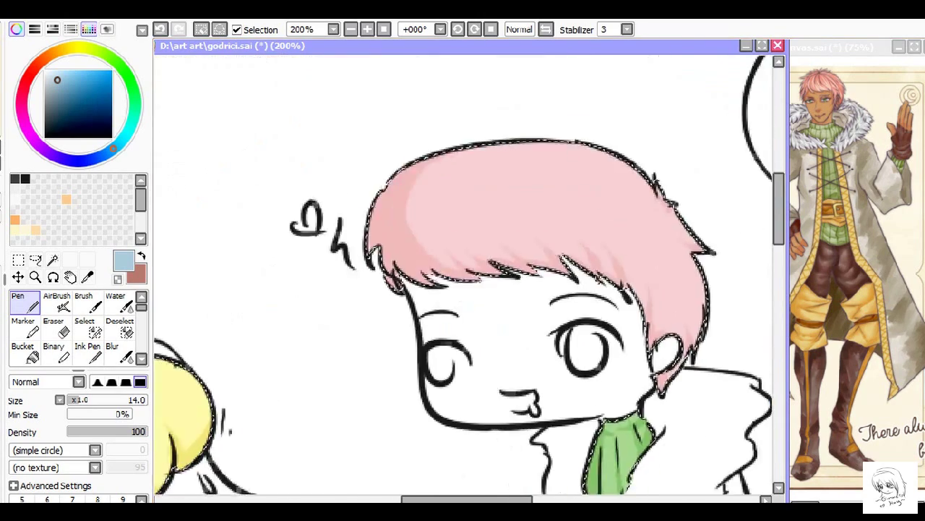
click(48, 70)
mouse_move(651, 82)
mouse_down()
mouse_move(593, 151)
mouse_move(636, 167)
mouse_move(571, 178)
mouse_up()
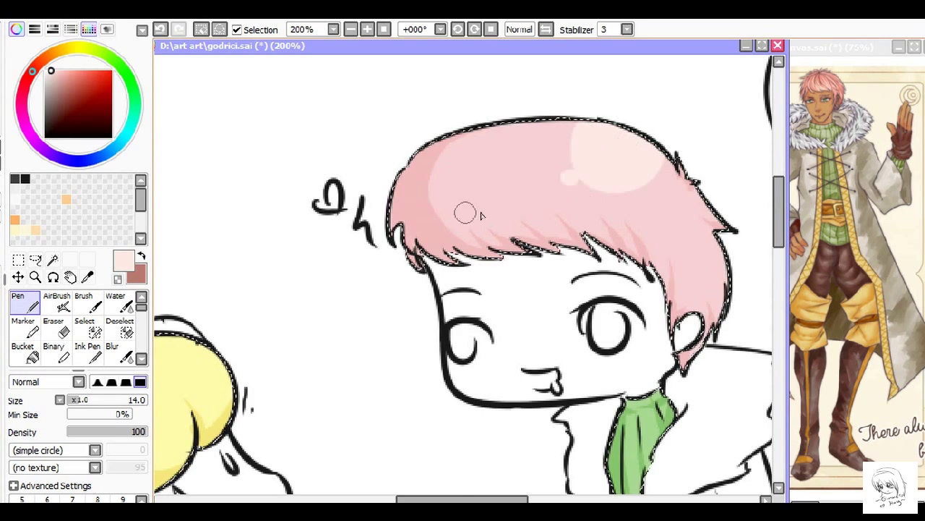
drag(450, 223, 695, 71)
alt+click(502, 196)
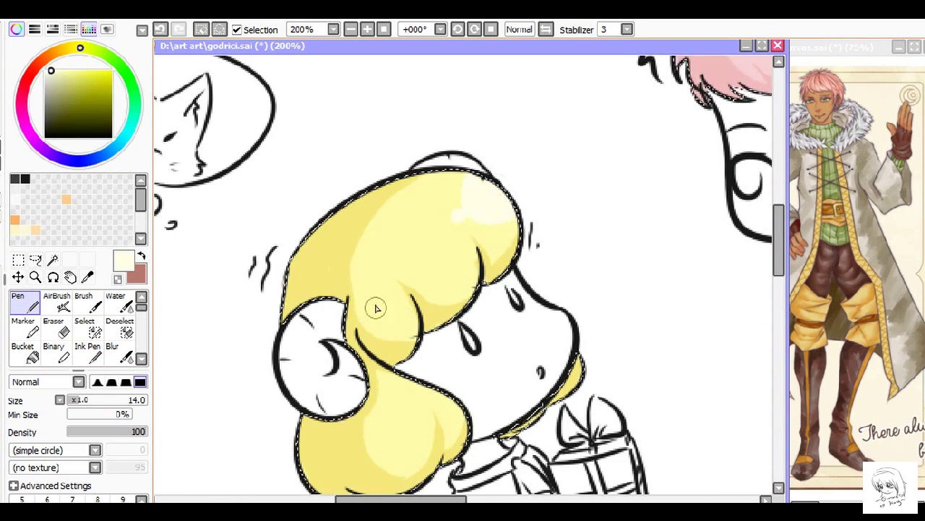
Step: Clear the finished selection and start a new one with the boy's gloves
scroll(463, 275, down, 1)
scroll(578, 188, up, 1)
key(w)
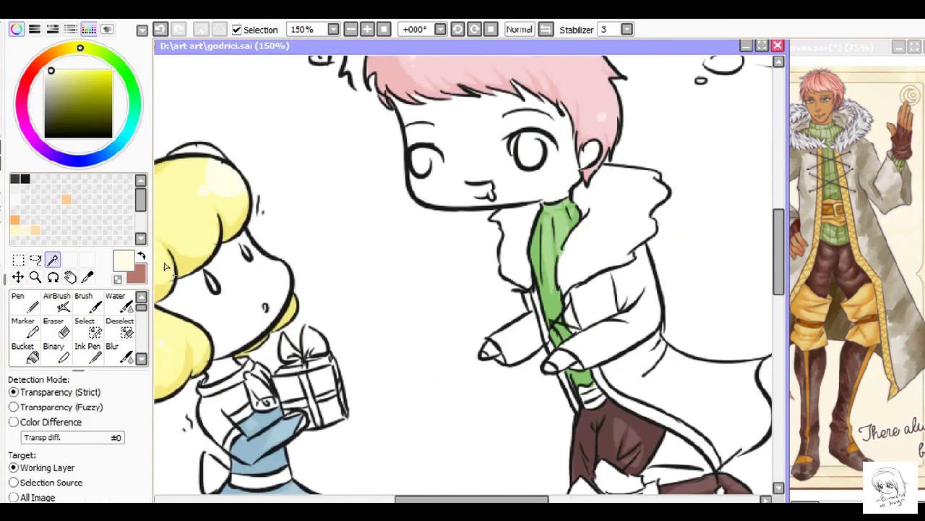
click(452, 289)
key(s)
drag(448, 366, 650, 217)
key(w)
drag(434, 290, 412, 257)
Step: Add the sheep girl's waist sash, back bow and both shoes to the selection
click(418, 199)
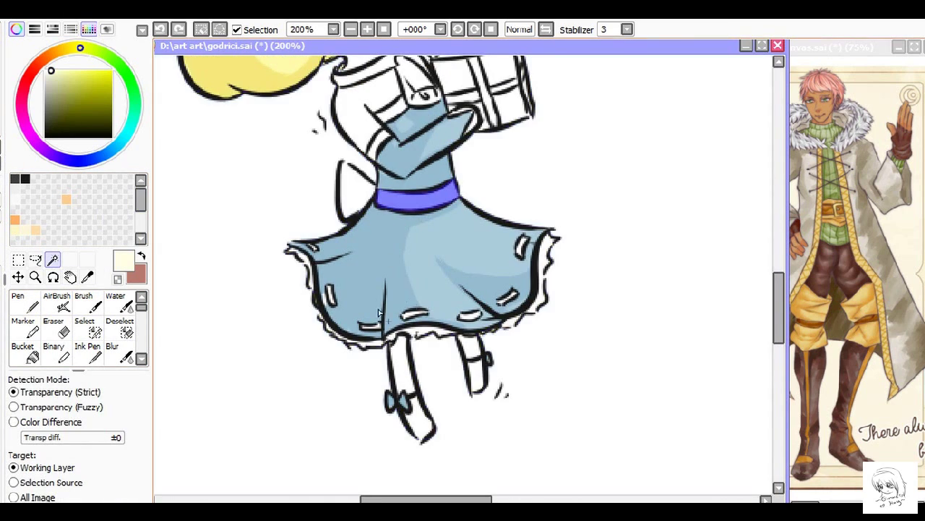
click(354, 191)
click(420, 426)
click(477, 372)
Step: Add the sheep girl's sleeve bands and collar trim to the selection, touching up gaps with the selection pen
key(s)
drag(434, 289, 435, 298)
drag(384, 147, 415, 248)
drag(406, 254, 420, 243)
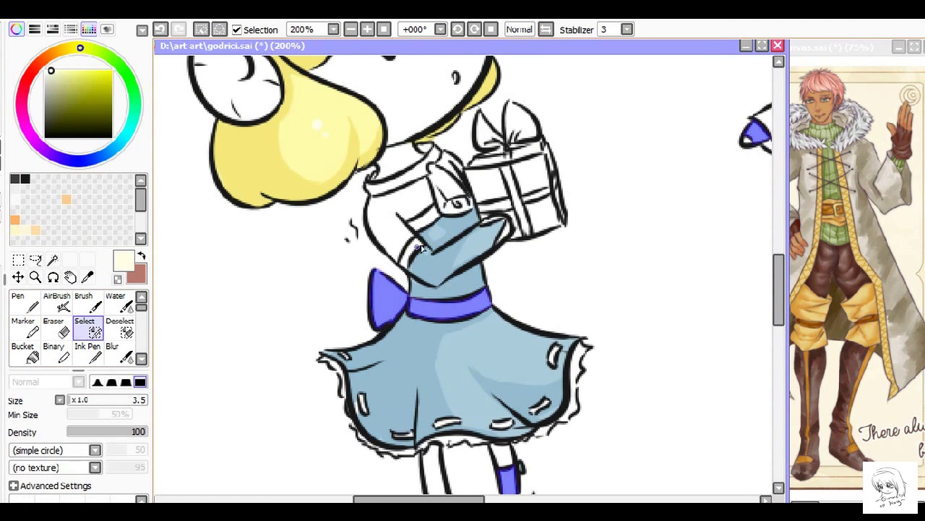
key(w)
key(s)
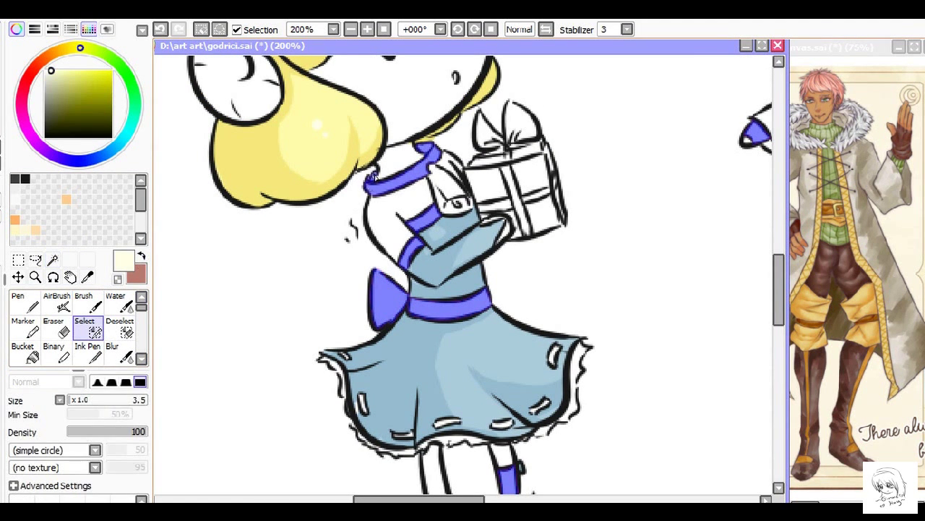
key(w)
Step: Add the sheep girl's horns, skirt frill and hem stitches to the selection
drag(397, 312, 454, 385)
scroll(364, 237, up, 5)
key(s)
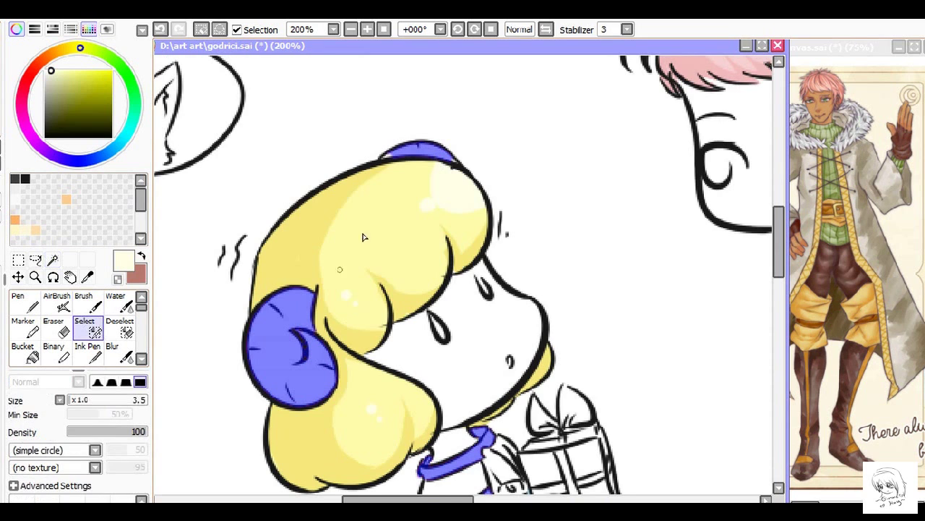
scroll(269, 270, down, 5)
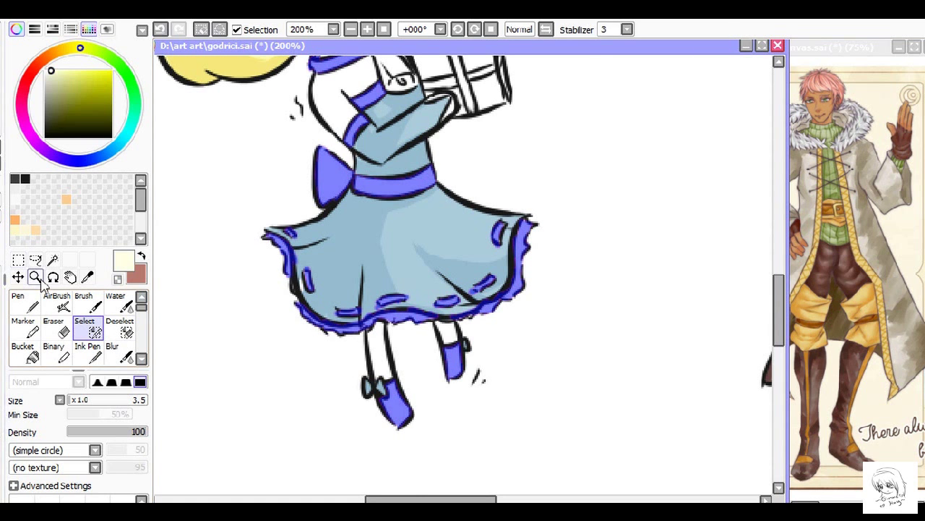
Step: Fill the sheep girl's sash, back bow, sleeve bands, shoes and hem stitches with pale cream yellow
click(23, 351)
scroll(434, 289, up, 2)
click(59, 73)
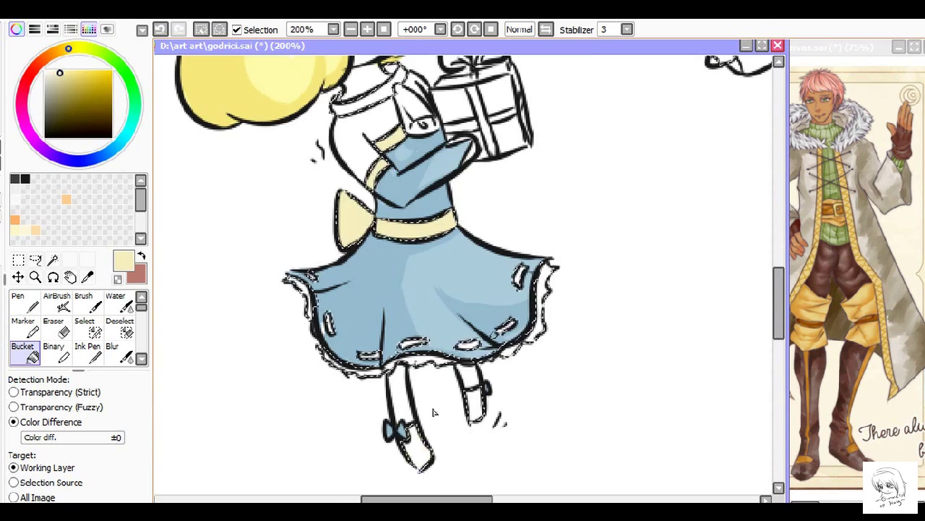
click(417, 448)
drag(417, 449, 494, 383)
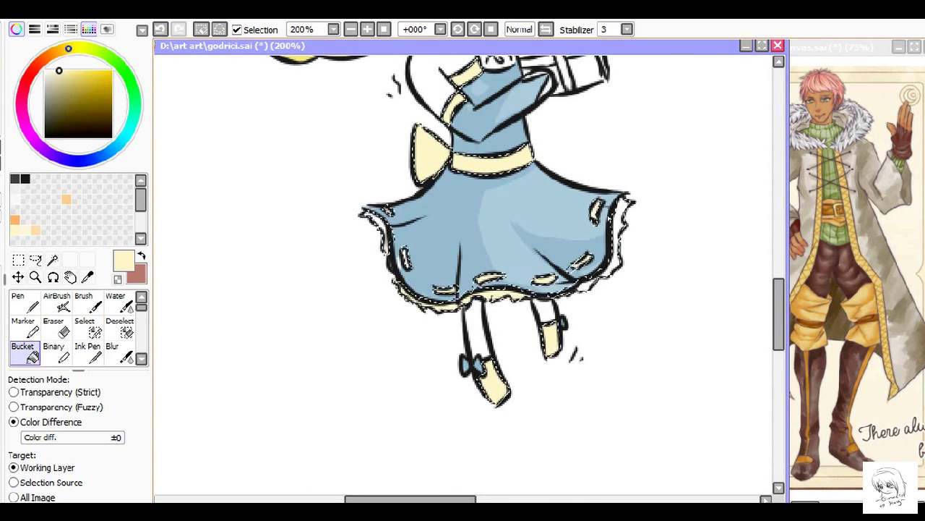
Step: Finish filling the skirt frill with the cream yellow and shade the bow, sash and shoes with the Pen
drag(411, 237, 391, 278)
key(n)
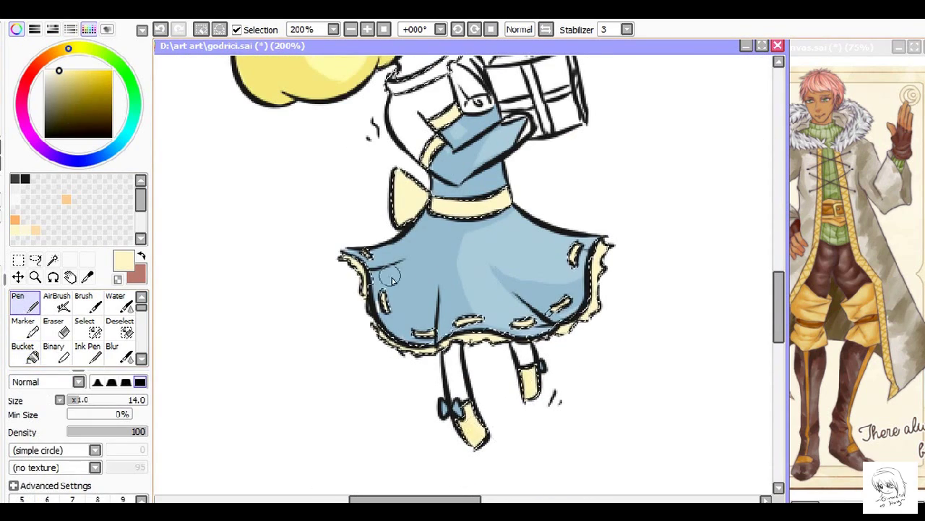
drag(603, 274, 595, 227)
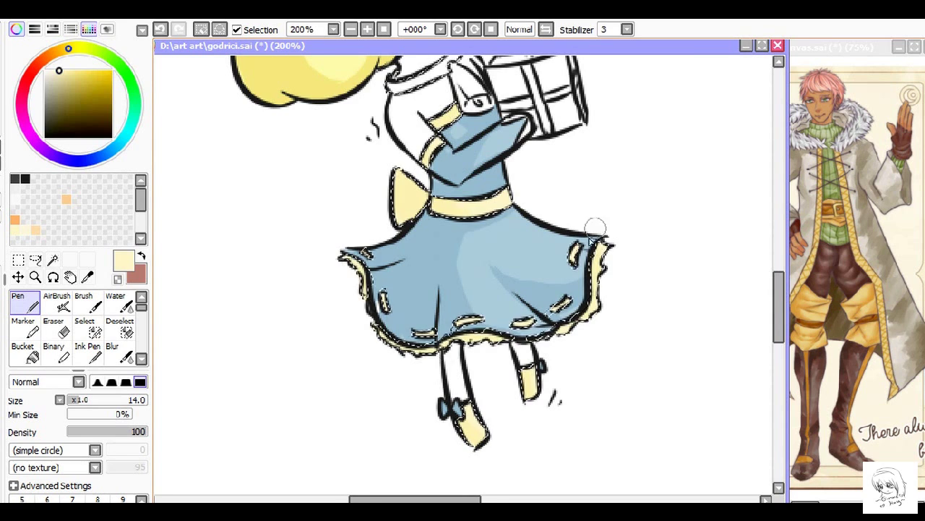
Step: Fill the sheep girl's horns with brown and her collar trim with dark blue, shading both with the Pen
drag(405, 159, 462, 437)
drag(68, 49, 43, 60)
click(55, 87)
click(142, 240)
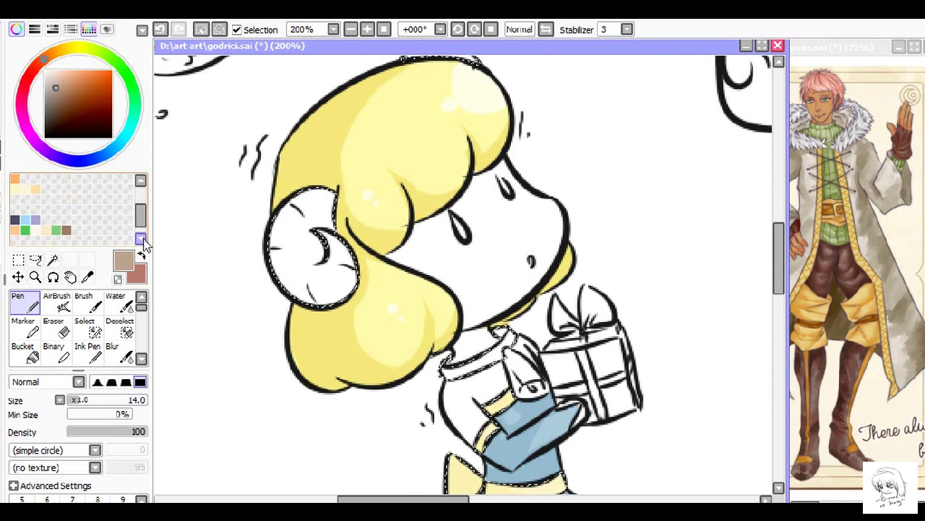
click(22, 351)
click(311, 249)
scroll(434, 290, up, 3)
click(25, 302)
mouse_move(323, 318)
mouse_down()
mouse_move(311, 384)
mouse_move(338, 484)
mouse_move(259, 217)
mouse_move(259, 304)
mouse_up()
click(105, 153)
mouse_move(379, 307)
mouse_down()
mouse_move(444, 286)
mouse_move(434, 265)
mouse_move(449, 275)
mouse_move(405, 301)
mouse_up()
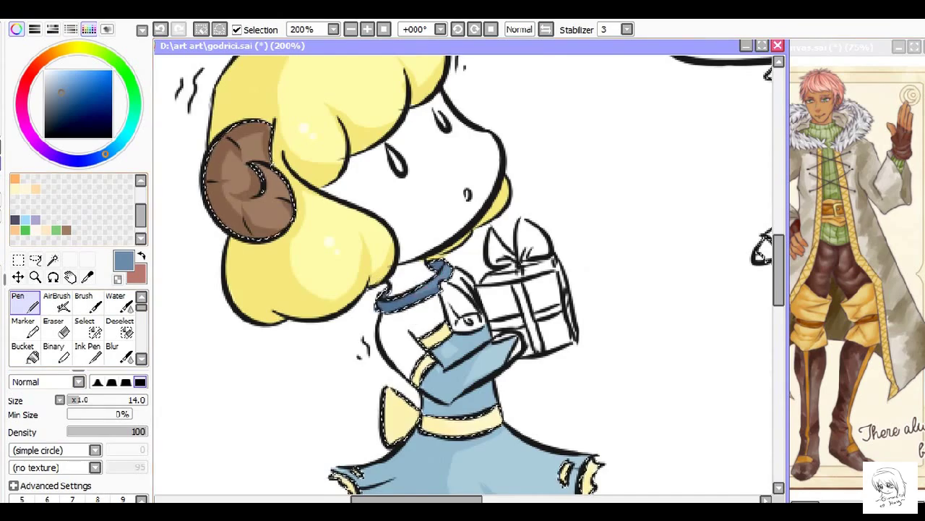
Step: Fill the boy's fingerless gloves with the dark brown of his trousers and shade them with the Pen
scroll(462, 275, down, 2)
scroll(289, 258, up, 2)
key(b)
alt+click(290, 258)
drag(289, 258, 376, 376)
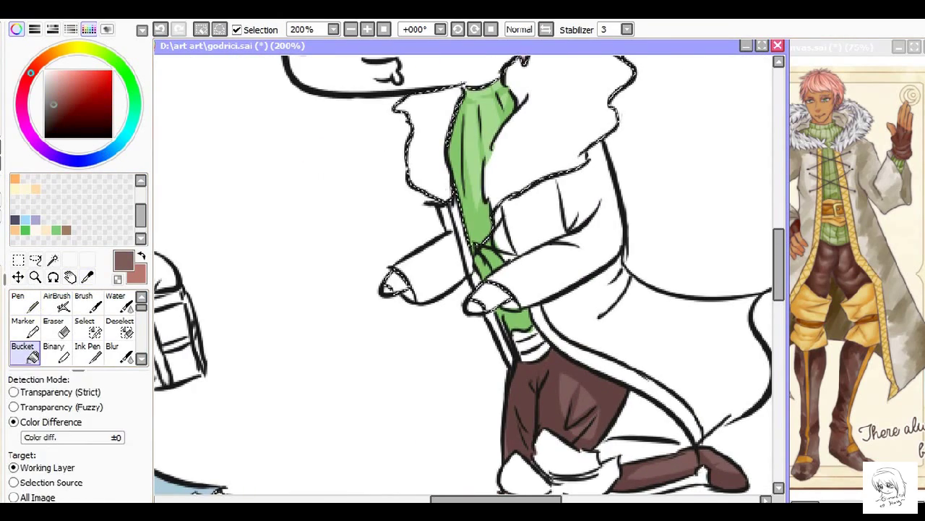
key(n)
Step: Fill the boy's fur collar with light grey and shade it with soft Pen strokes
scroll(463, 275, up, 3)
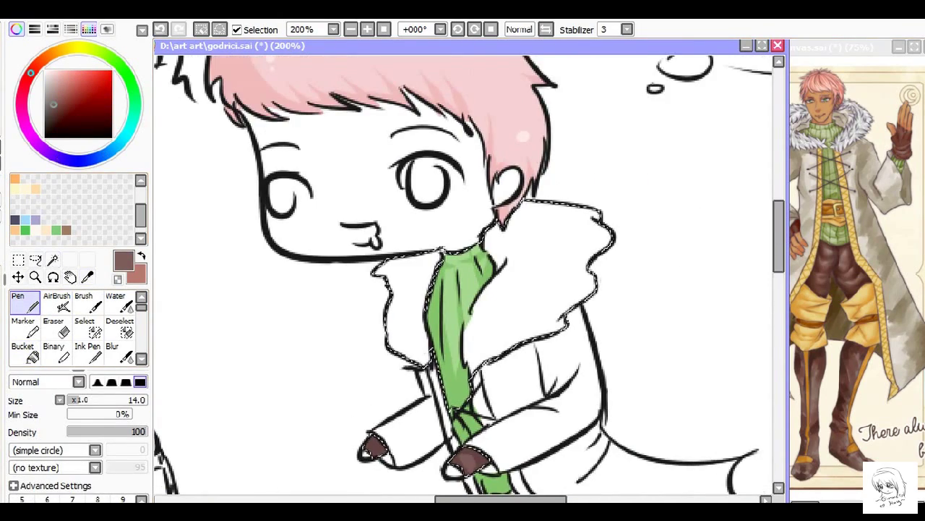
key(b)
click(487, 306)
key(n)
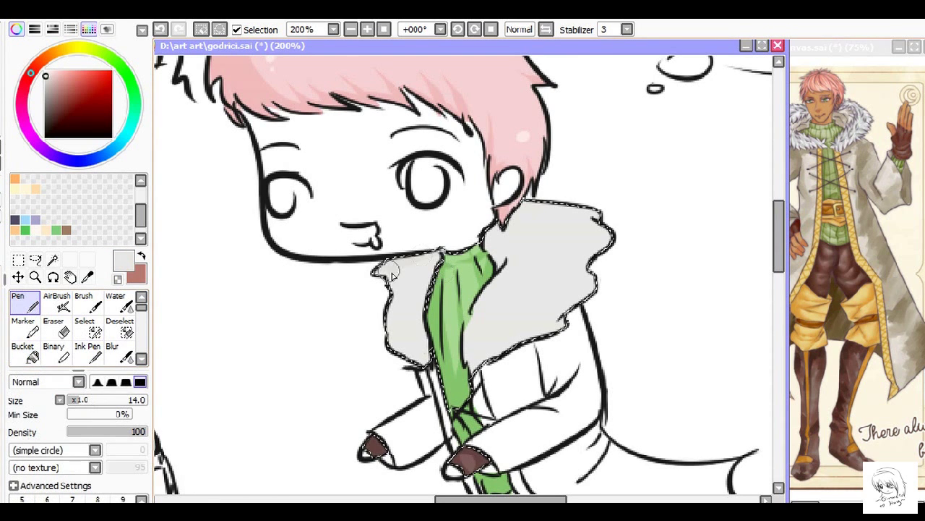
drag(416, 256, 403, 269)
mouse_move(520, 385)
mouse_down()
mouse_move(403, 304)
mouse_move(611, 294)
mouse_move(481, 331)
mouse_up()
scroll(455, 282, down, 2)
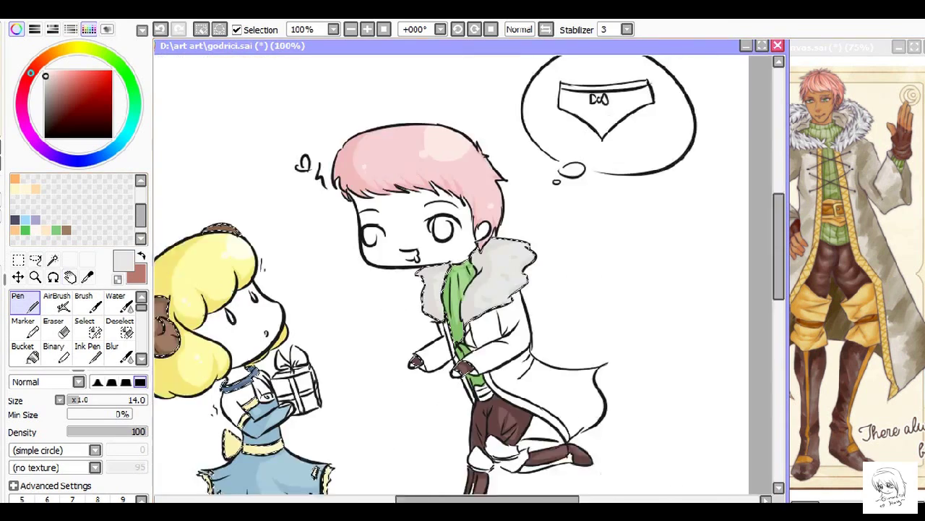
Step: Draw the missing black cuff outline below the boy's standing knee with the Pen and clean it with the Eraser
scroll(463, 274, up, 2)
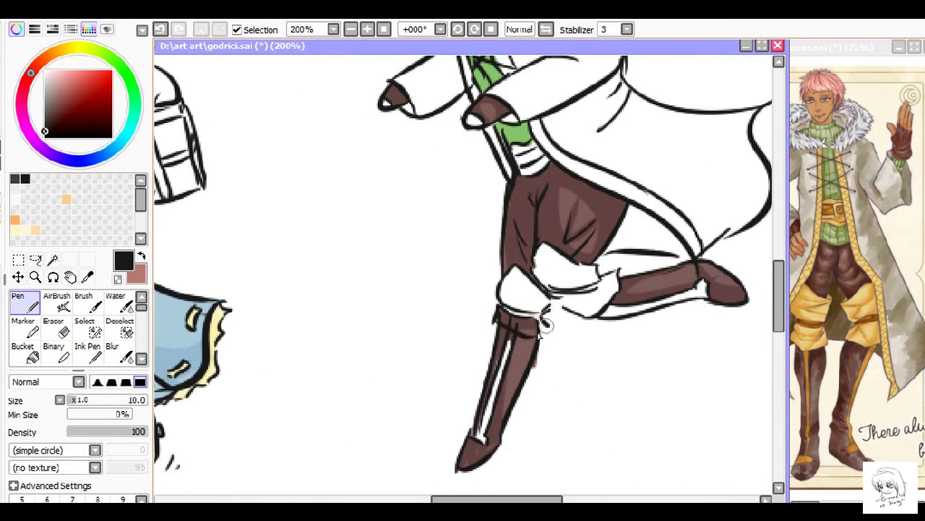
key(e)
key(n)
Step: Select the boy's baggy knee cuffs and the lower cuff band, closing gaps with the selection pen
key(w)
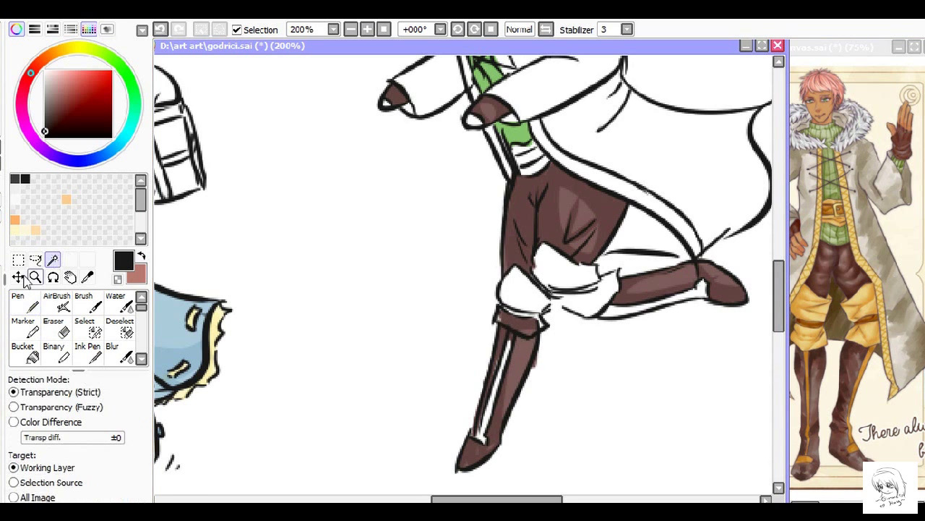
click(571, 340)
key(s)
key(w)
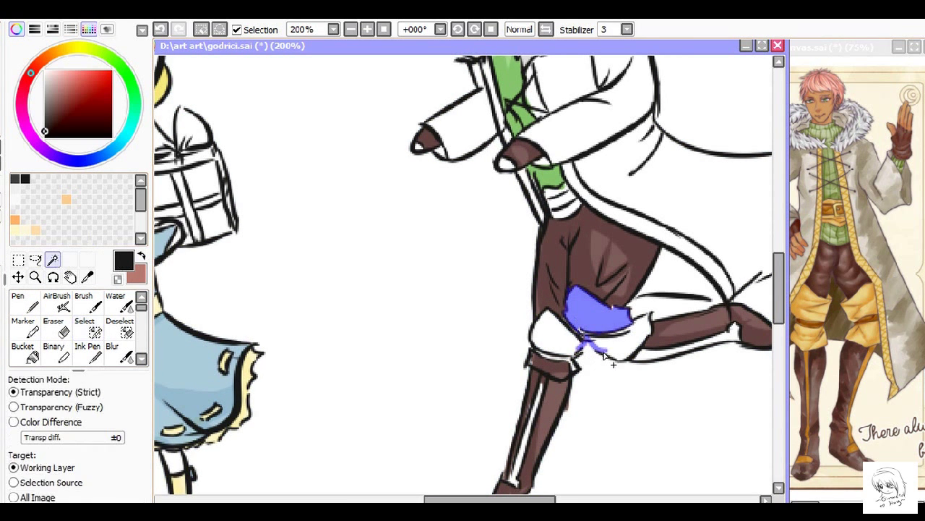
click(615, 343)
key(s)
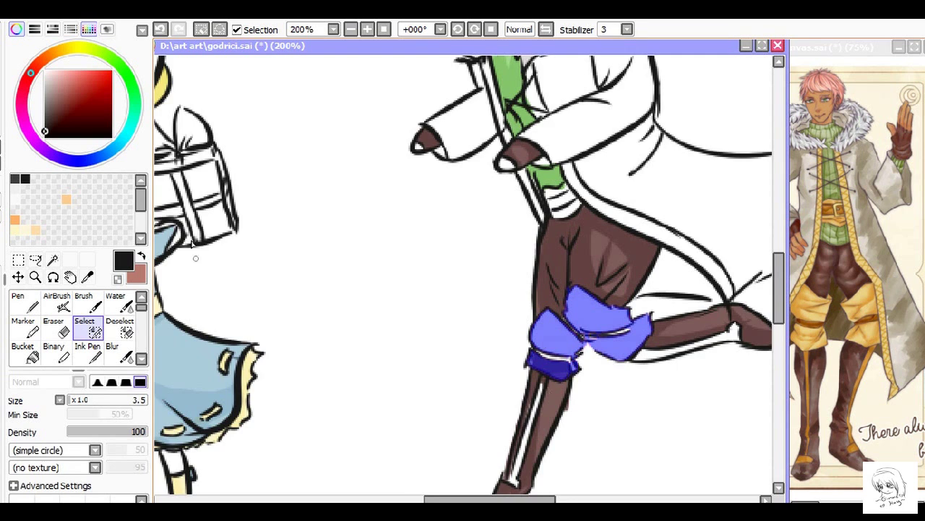
Step: Add the boy's boot stripes, waist sash and coat trim to the selection
drag(519, 470, 400, 347)
key(w)
click(613, 217)
key(s)
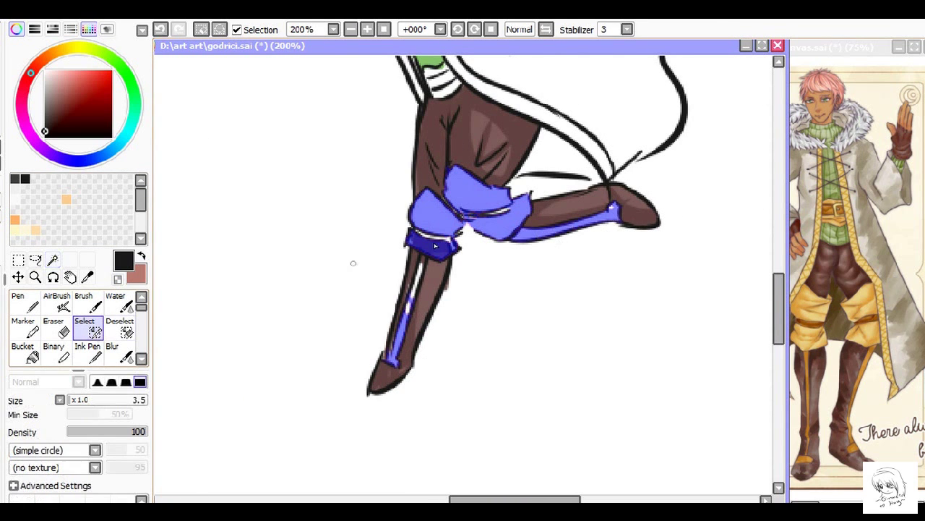
drag(438, 88, 538, 318)
key(w)
click(549, 318)
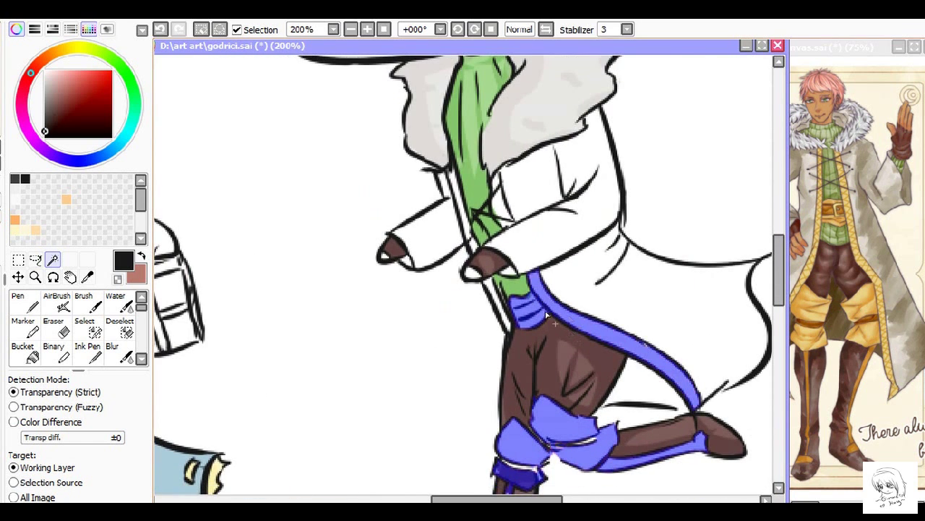
click(86, 325)
Step: Add the sheep girl's small pouch and the gift's bow and ribbon to the selection
drag(453, 325, 347, 145)
key(w)
click(353, 141)
click(382, 158)
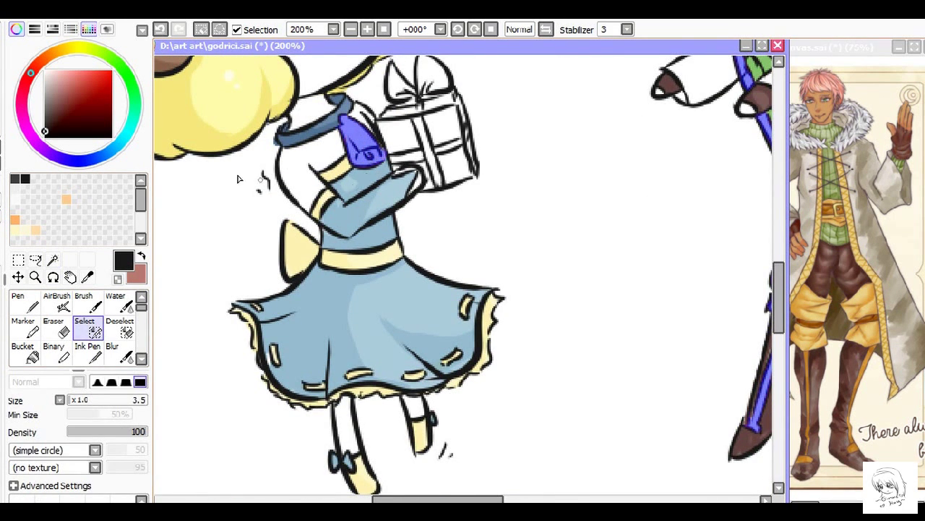
drag(239, 179, 304, 347)
key(w)
click(499, 238)
click(463, 246)
click(515, 316)
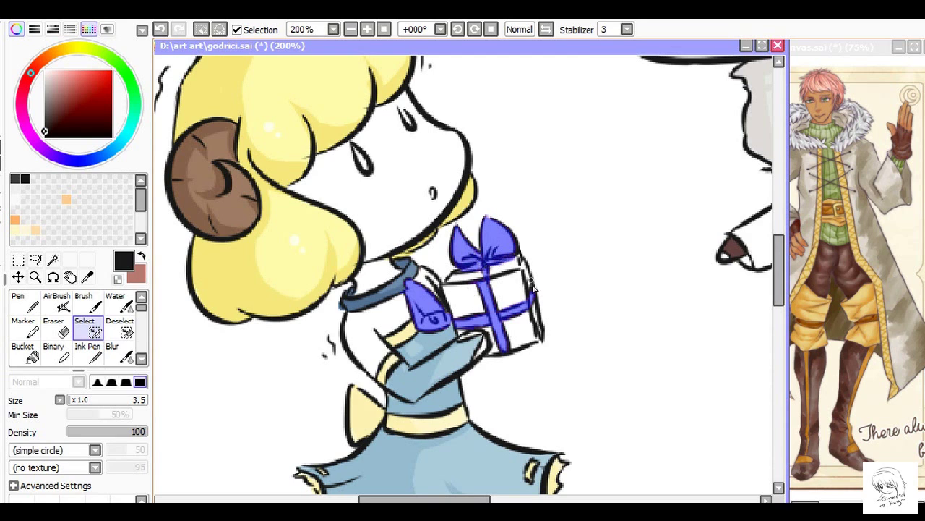
Step: Fill the boy's knee cuffs and boot stripes with golden yellow
scroll(462, 275, down, 2)
scroll(463, 275, up, 1)
click(72, 80)
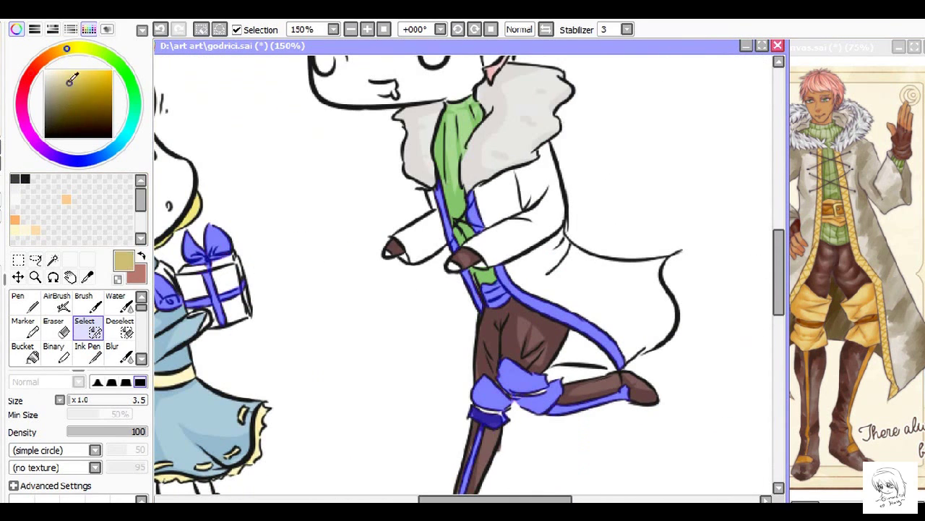
key(g)
click(520, 383)
click(75, 70)
click(581, 410)
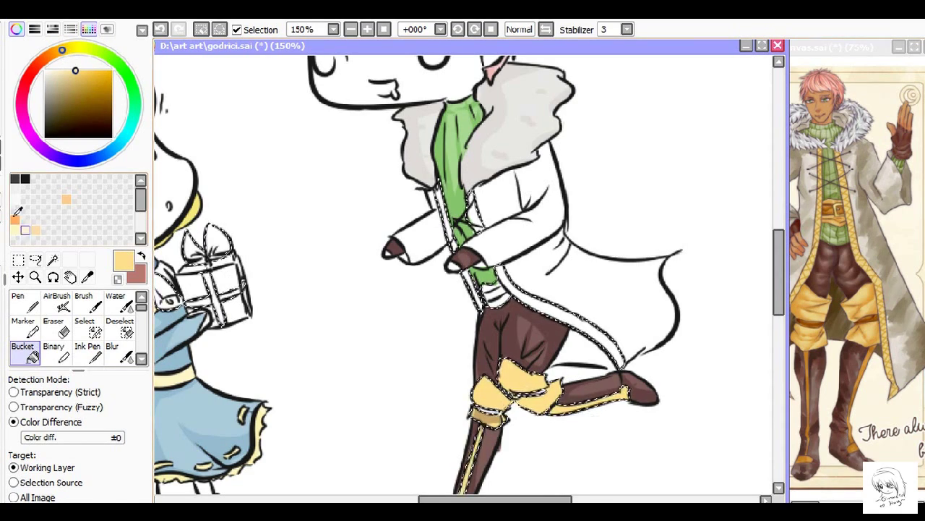
Step: Fill the boy's coat trim and waist sash with the golden yellow and shade the golden parts with the Pen
drag(581, 411, 491, 340)
key(b)
key(g)
drag(557, 320, 702, 418)
click(622, 354)
drag(621, 355, 597, 370)
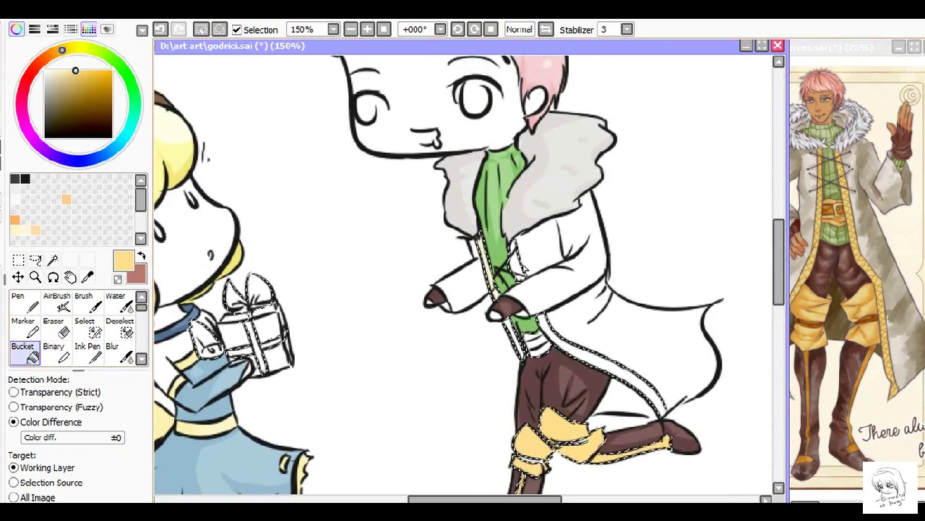
key(n)
mouse_move(559, 439)
mouse_down()
mouse_move(528, 309)
mouse_move(514, 315)
mouse_move(518, 362)
mouse_up()
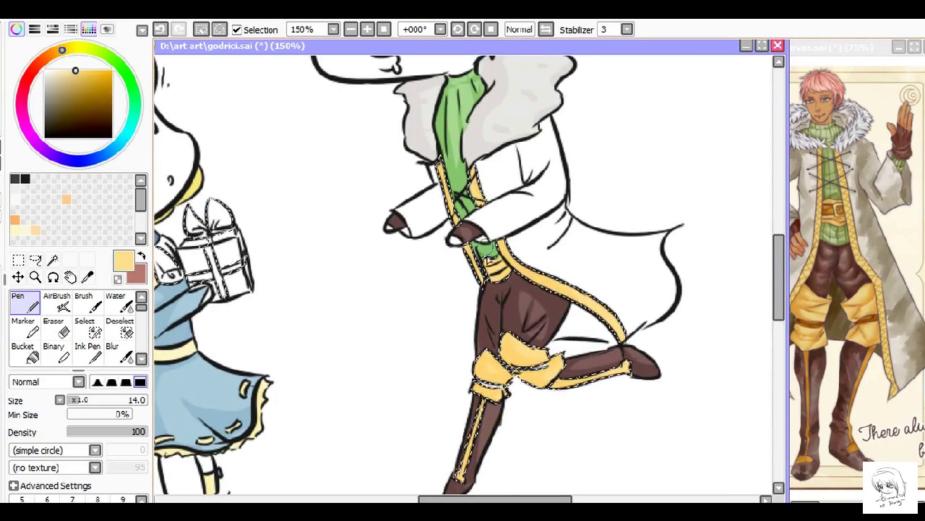
Step: Draw a zigzag pattern along the boy's coat trim and paint a brown belt across his sash
scroll(488, 256, up, 1)
drag(469, 216, 470, 383)
scroll(405, 289, up, 1)
mouse_move(433, 289)
mouse_down()
mouse_move(361, 354)
mouse_move(339, 148)
mouse_move(557, 289)
mouse_up()
click(79, 97)
drag(307, 194, 340, 189)
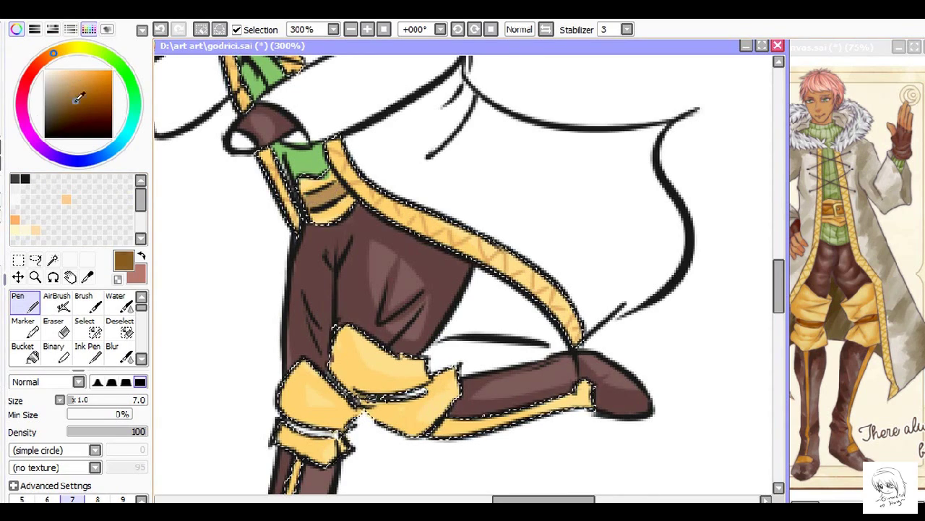
Step: Fill the sheep girl's pouch and the gift's bow and ribbon with golden yellow
click(68, 96)
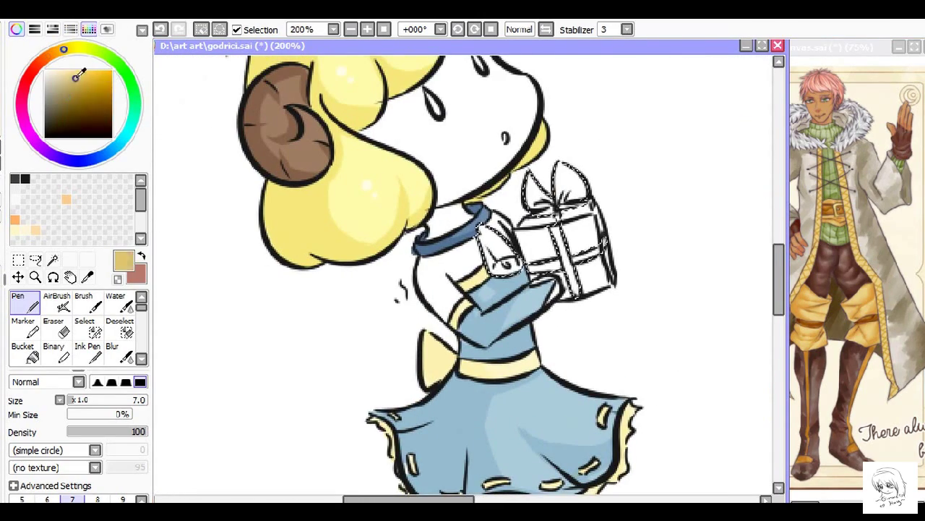
click(23, 352)
click(557, 186)
click(564, 242)
Step: Recolour the gift's bow and ribbon with a light salmon red
click(28, 78)
click(75, 71)
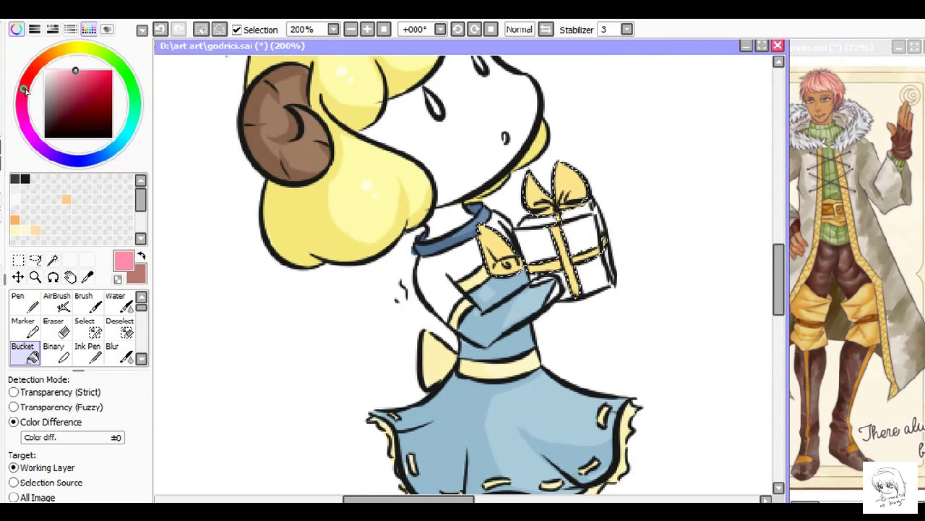
click(17, 300)
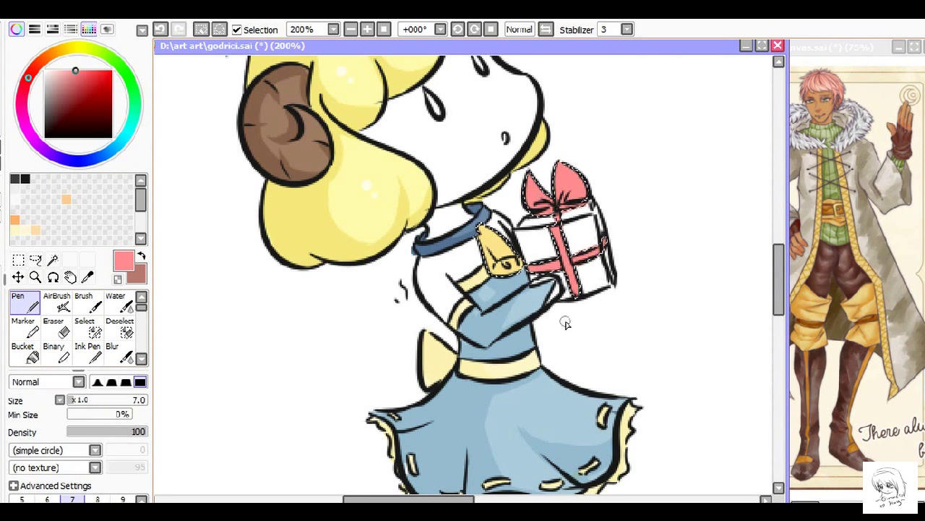
Step: Shade the sheep girl's pouch in golden yellow and the gift's bow and ribbon in deeper red with the Pen
click(22, 352)
click(65, 49)
click(80, 79)
click(17, 300)
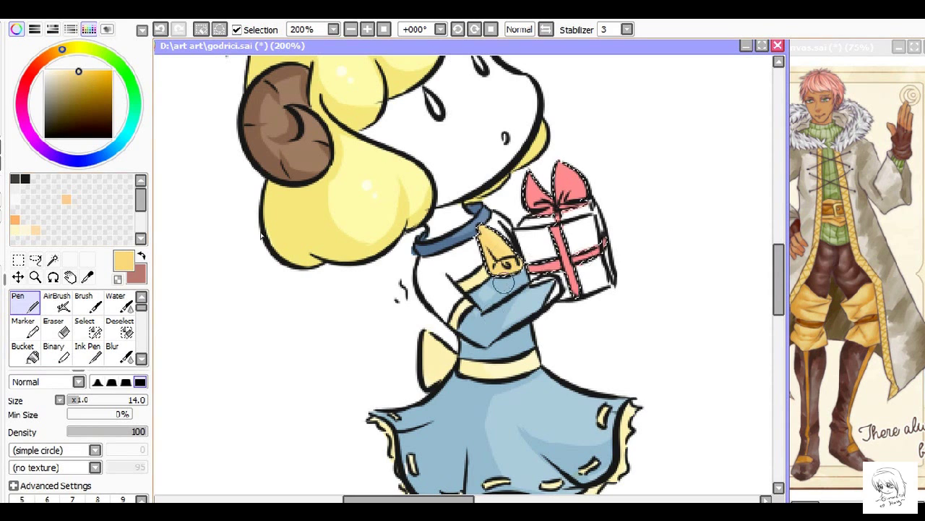
click(22, 352)
click(29, 77)
click(75, 78)
click(17, 300)
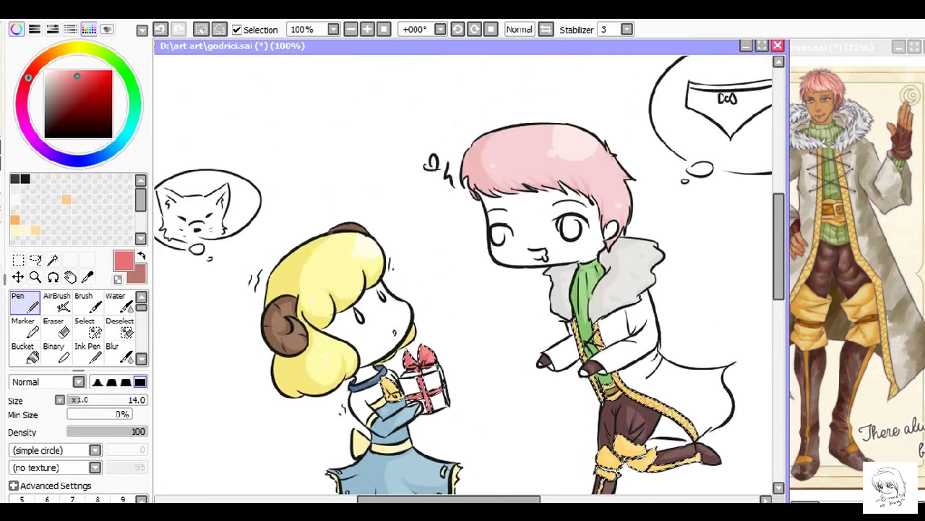
Step: Select the boy's coat body, sleeves and flowing tail, touching up gaps with the selection pen
click(53, 260)
click(600, 303)
click(84, 326)
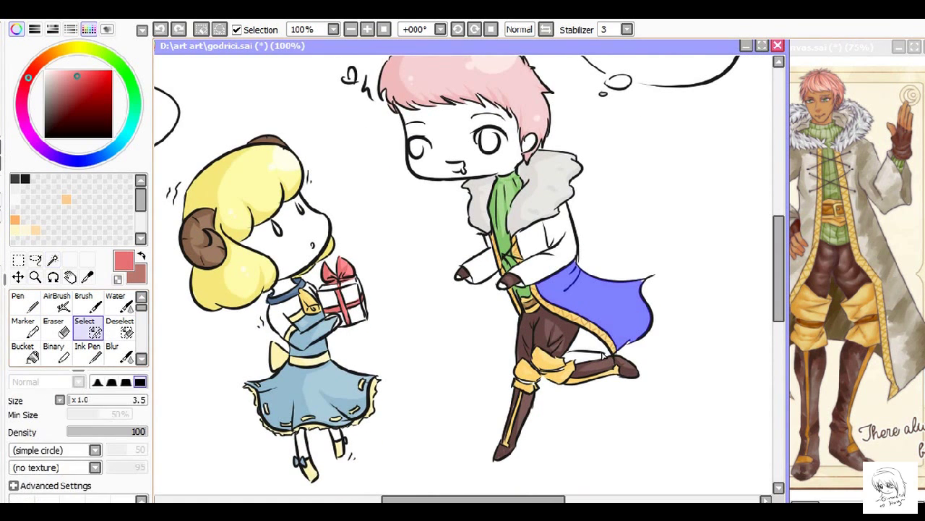
click(53, 259)
click(535, 231)
click(85, 325)
scroll(264, 257, up, 2)
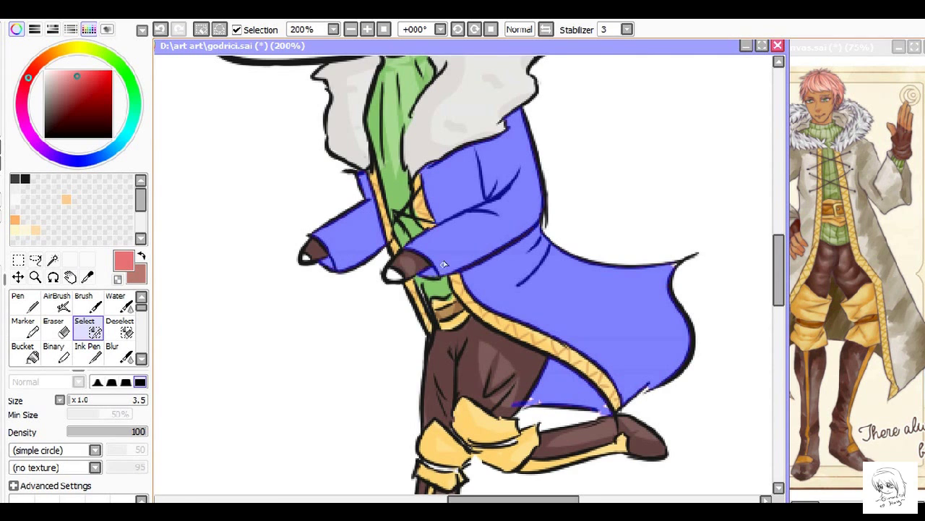
Step: Add the sides and lid of the sheep girl's gift box to the selection
scroll(444, 265, down, 3)
scroll(456, 316, right, 3)
scroll(551, 283, up, 3)
scroll(551, 283, left, 5)
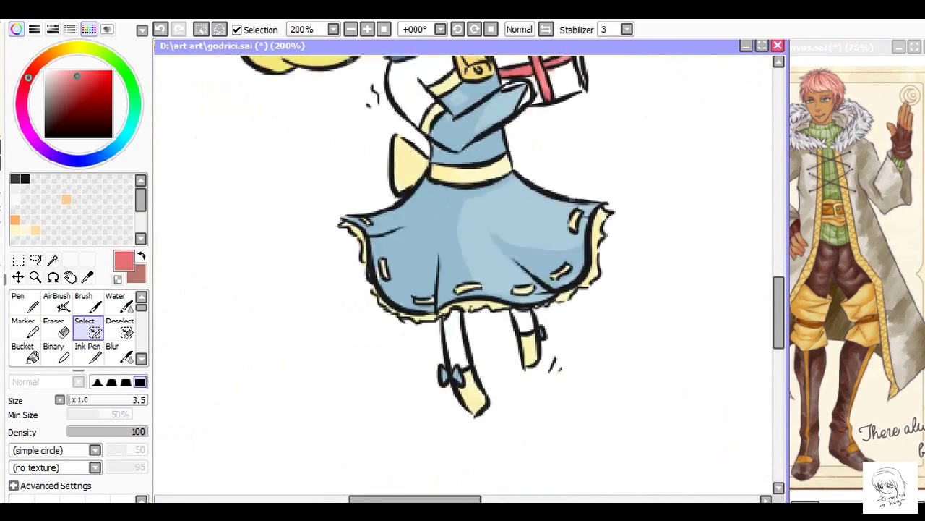
click(52, 259)
key(s)
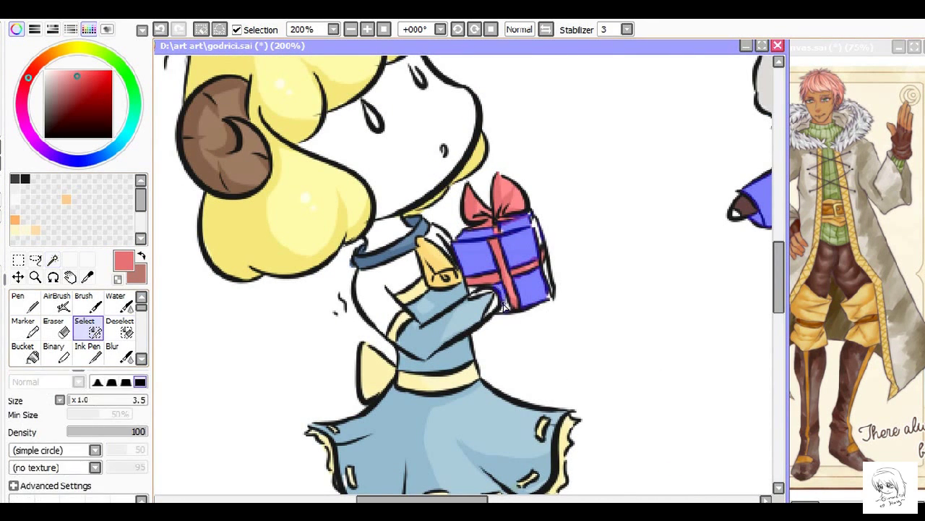
Step: Fill the gift box with light green and shade it with the Pen
click(22, 351)
click(105, 55)
click(66, 74)
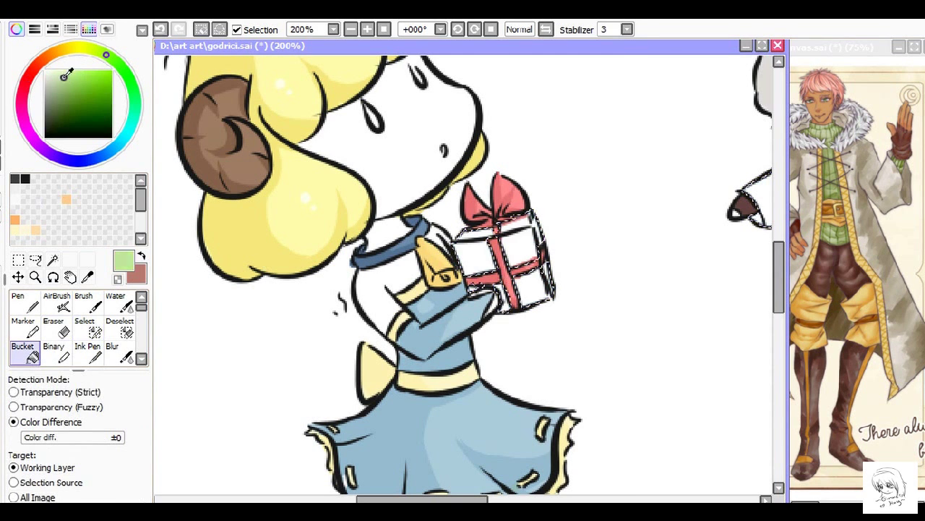
key(n)
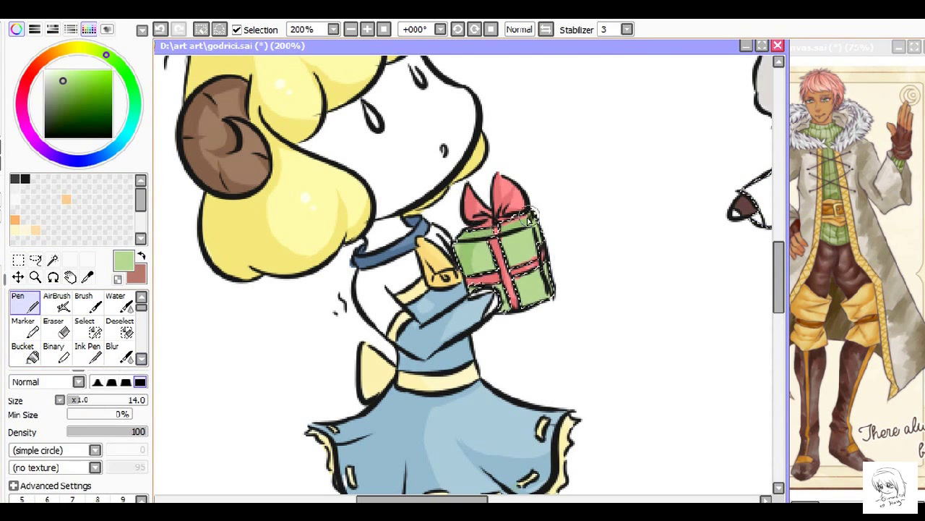
Step: Fill the boy's coat body, sleeves and tail with a greyish beige
scroll(490, 397, right, 10)
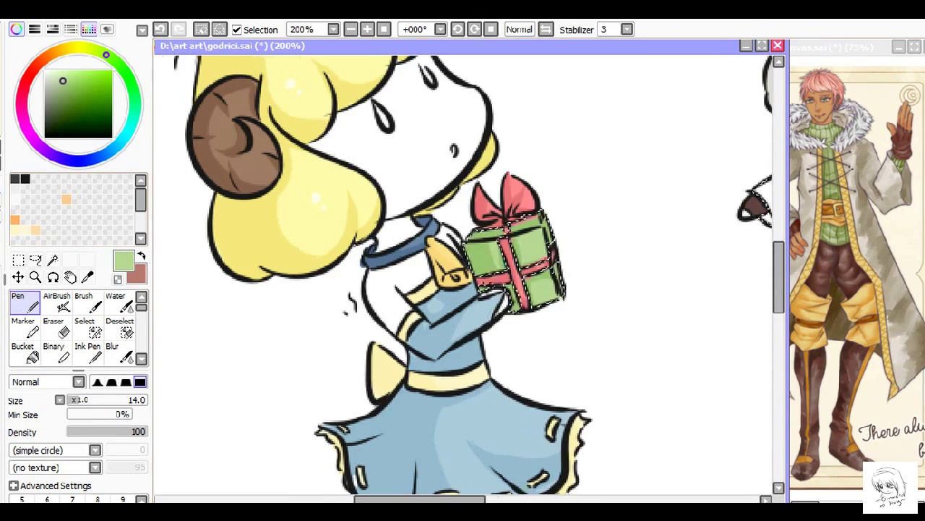
alt+click(449, 294)
key(b)
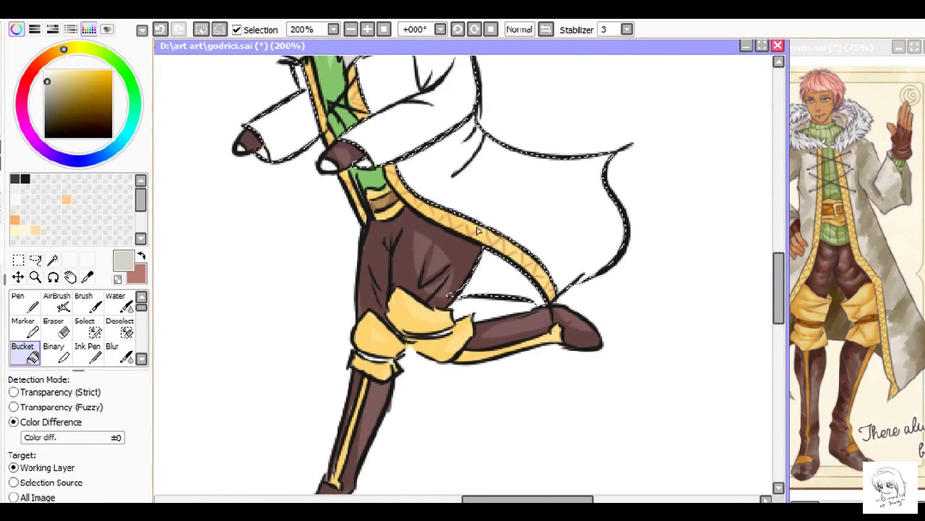
scroll(450, 294, up, 4)
click(449, 115)
click(413, 207)
click(310, 267)
key(n)
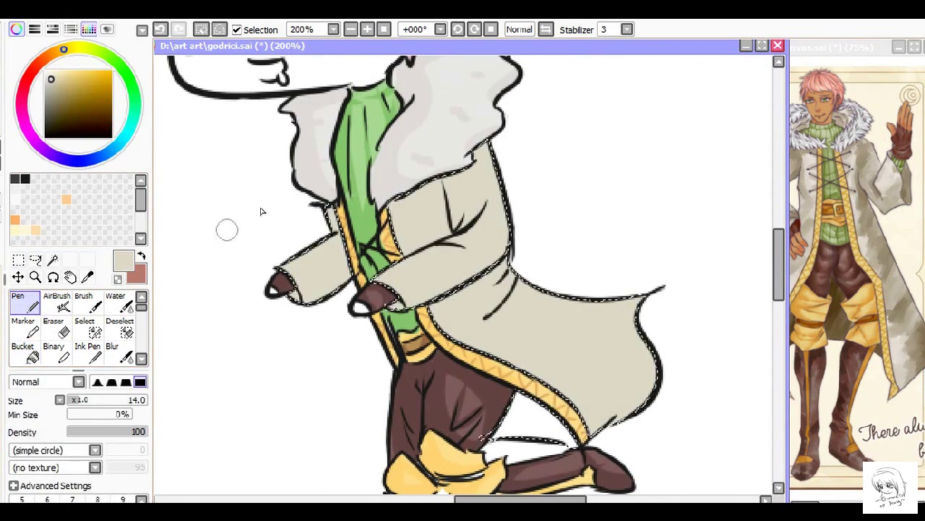
Step: Shade the folds of the boy's coat with lighter and darker beige Pen strokes
mouse_move(462, 365)
mouse_down()
mouse_move(490, 306)
mouse_move(657, 325)
mouse_move(535, 405)
mouse_up()
scroll(444, 357, up, 3)
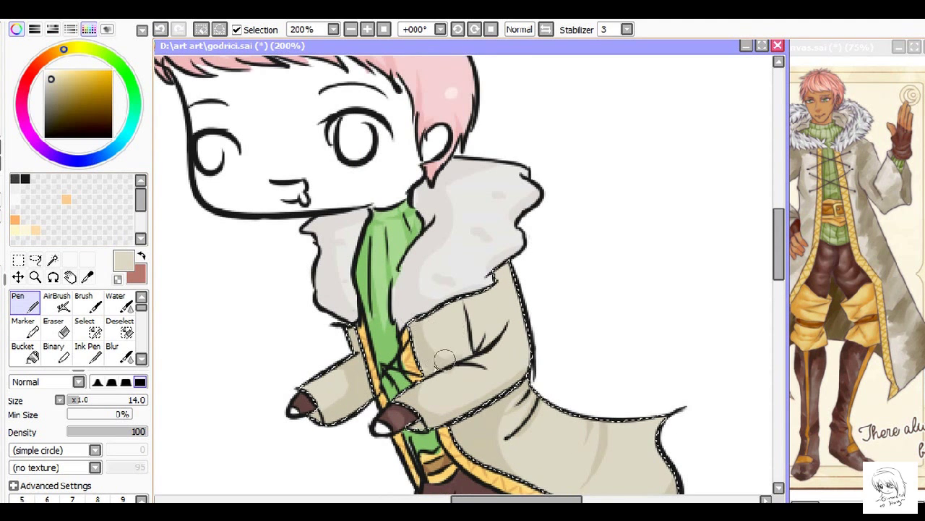
scroll(267, 354, down, 5)
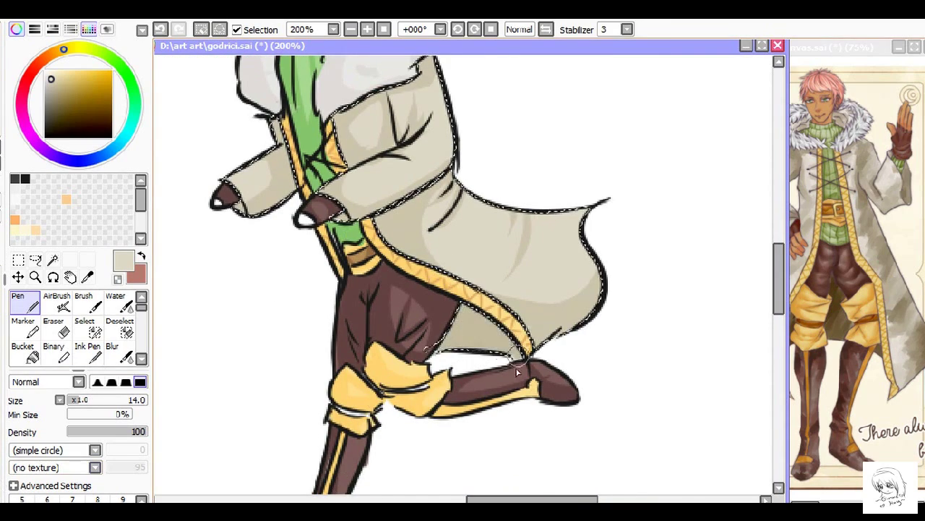
Step: Select the boy's face and hair areas on the line art, filling the gaps of the selection with the Select pen
key(ctrl+minus)
key(ctrl+plus)
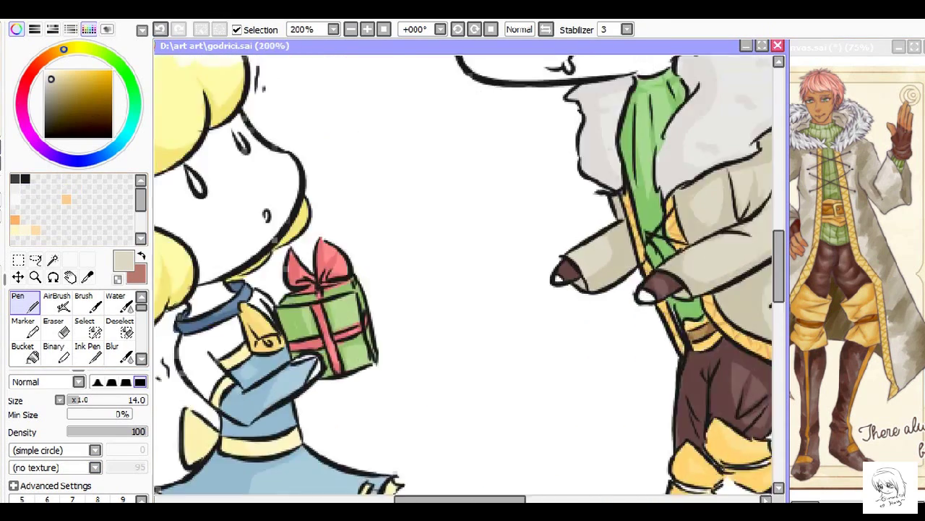
scroll(462, 274, up, 4)
click(53, 259)
click(372, 158)
key(s)
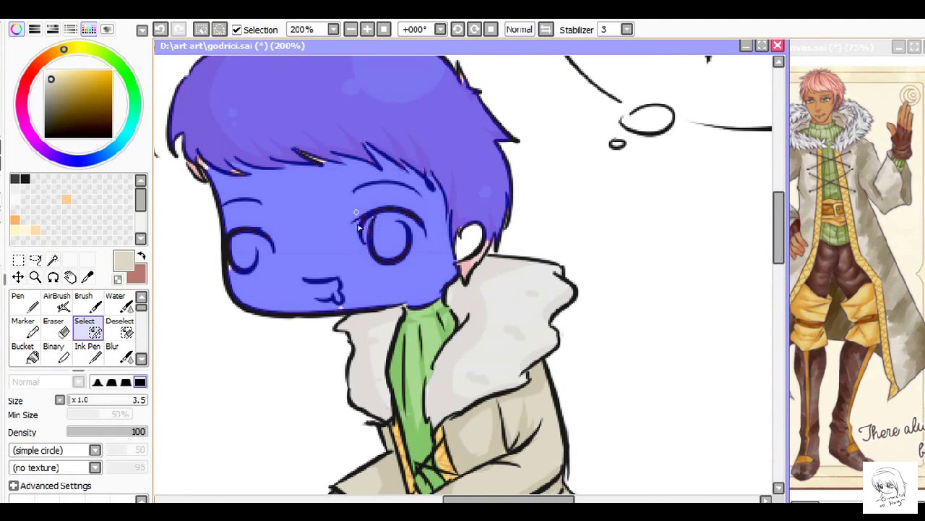
scroll(370, 275, down, 5)
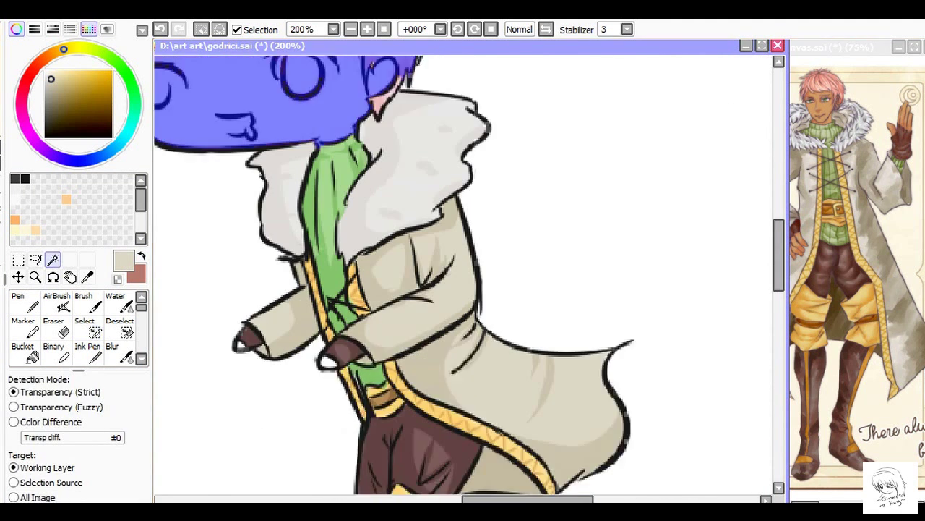
scroll(262, 294, left, 5)
key(w)
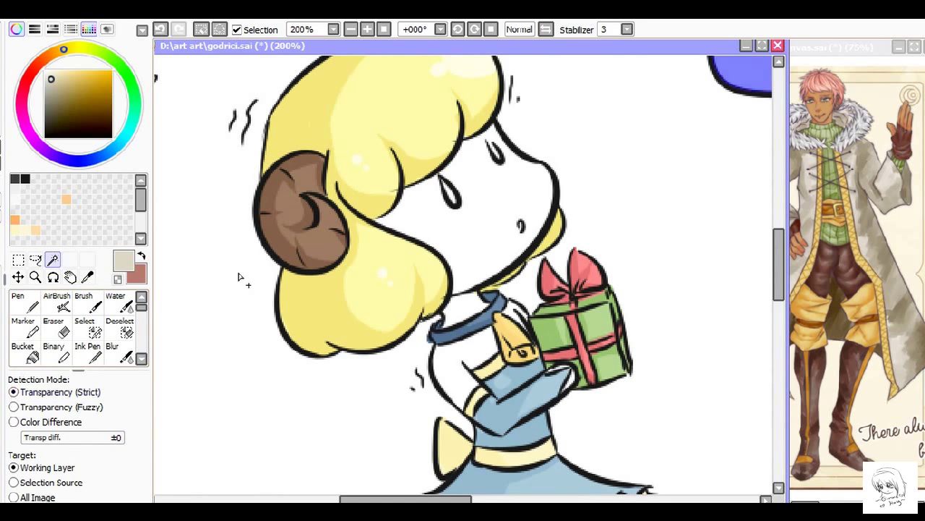
Step: Add the sheep girl's face, neck, shoulders, hand and legs to the selection
click(492, 203)
click(455, 318)
key(s)
scroll(391, 322, down, 5)
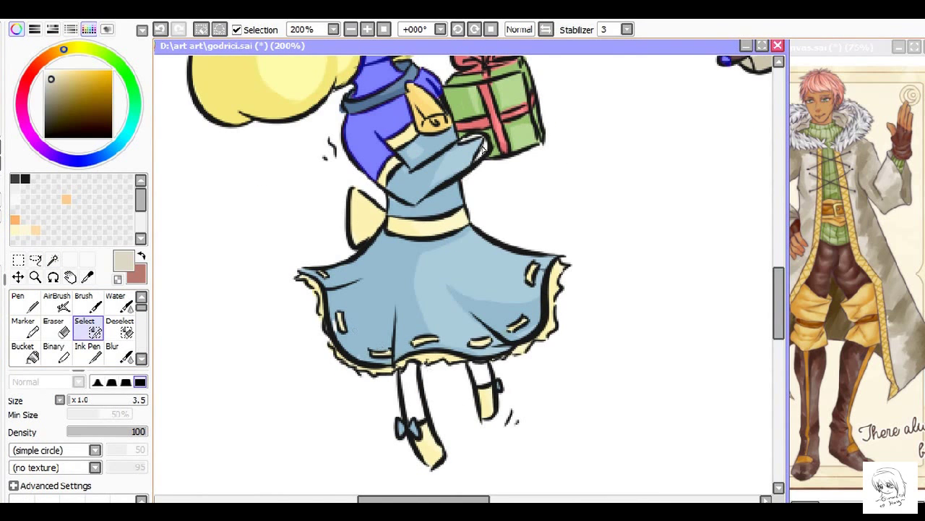
key(w)
scroll(329, 373, up, 4)
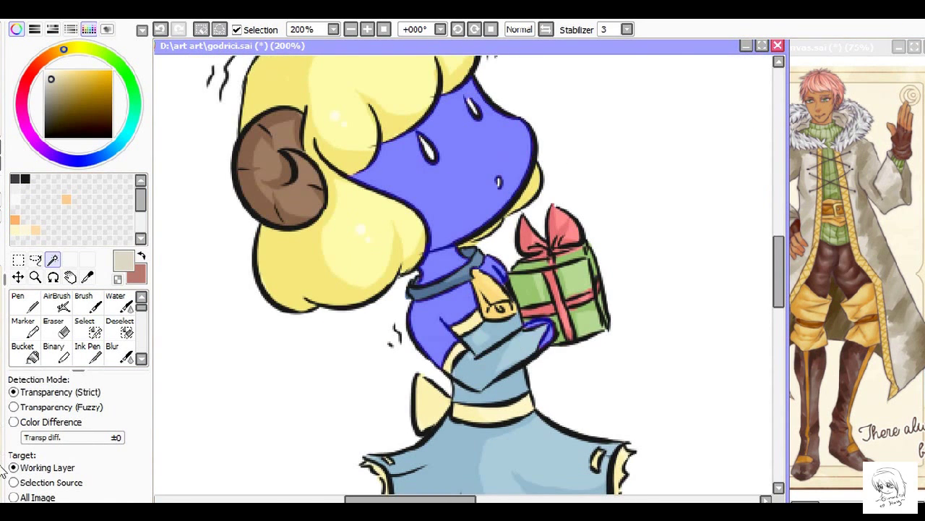
Step: Fill the sheep girl's selected skin with a pale peach
key(g)
click(463, 166)
scroll(462, 275, up, 2)
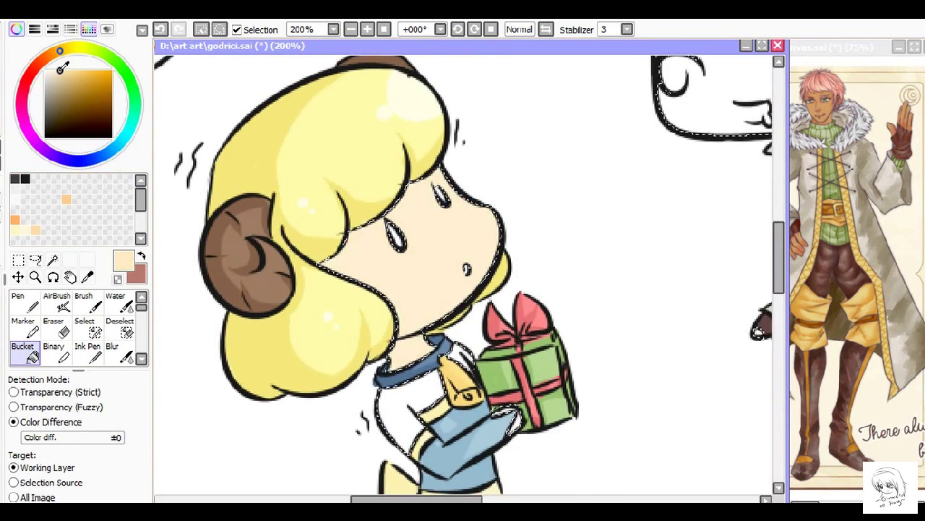
Step: Shade the sheep girl's face, shoulders and legs with peach Pen strokes
scroll(374, 210, down, 5)
key(n)
scroll(374, 210, up, 6)
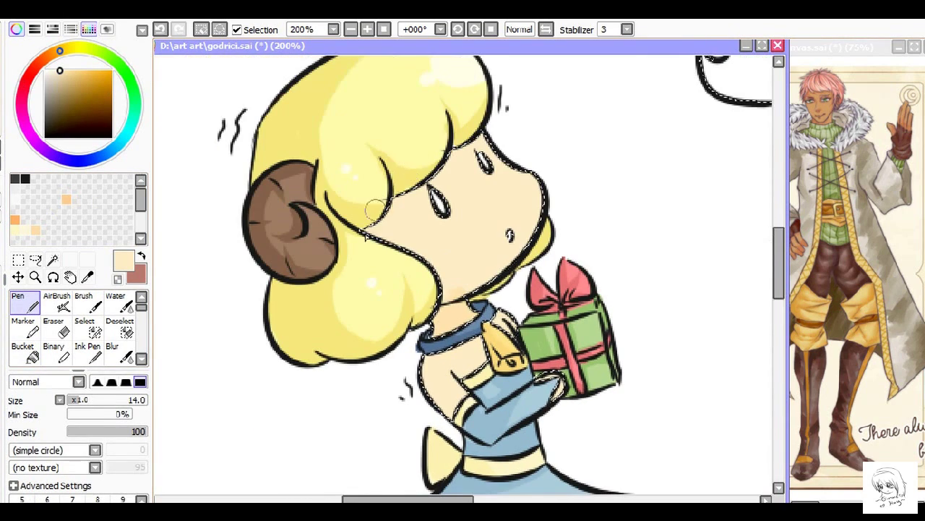
scroll(463, 286, down, 3)
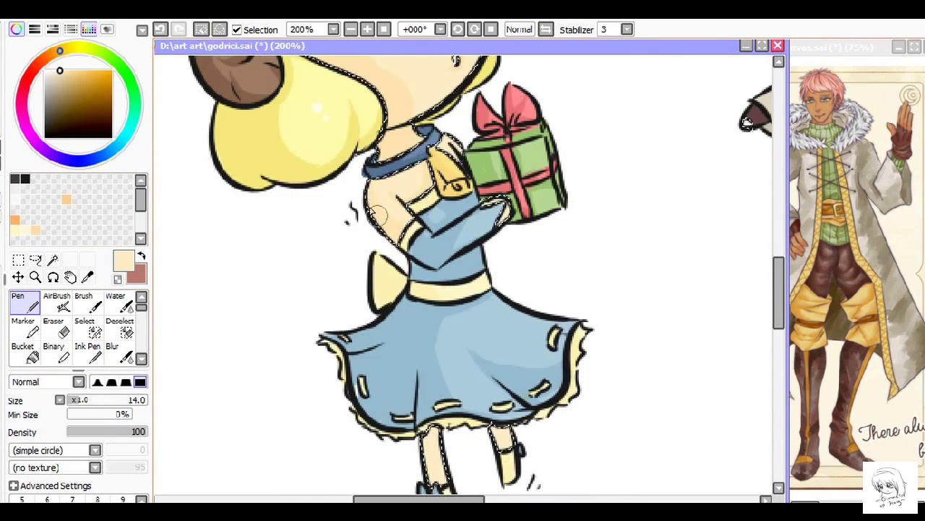
scroll(398, 286, down, 3)
Step: Fill the boy's face, ear and hands with tan and shade the skin with darker brown Pen strokes
scroll(463, 278, up, 6)
scroll(462, 278, right, 3)
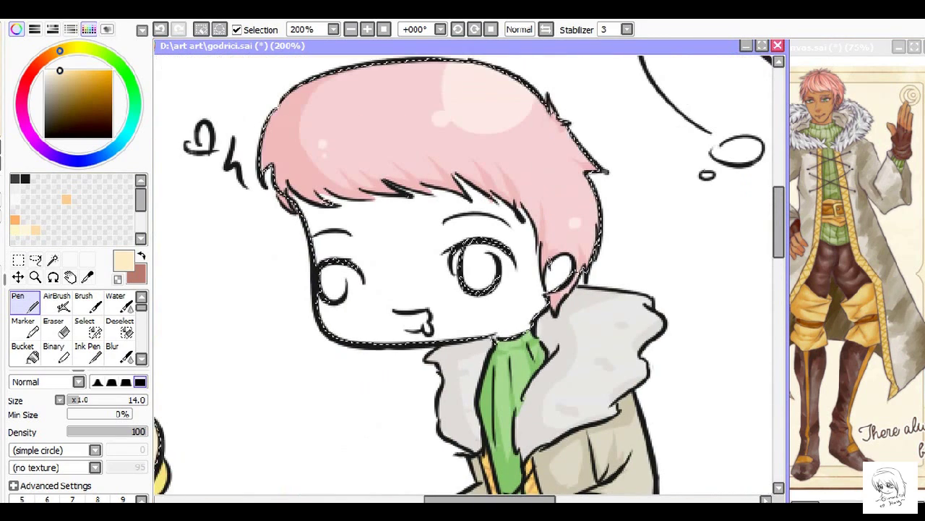
click(72, 74)
key(b)
click(313, 208)
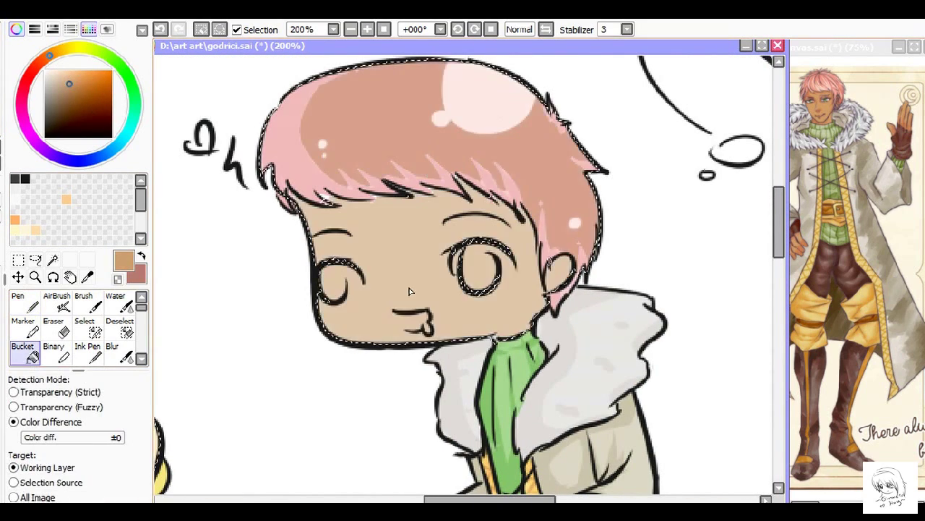
scroll(364, 265, down, 3)
scroll(363, 265, up, 2)
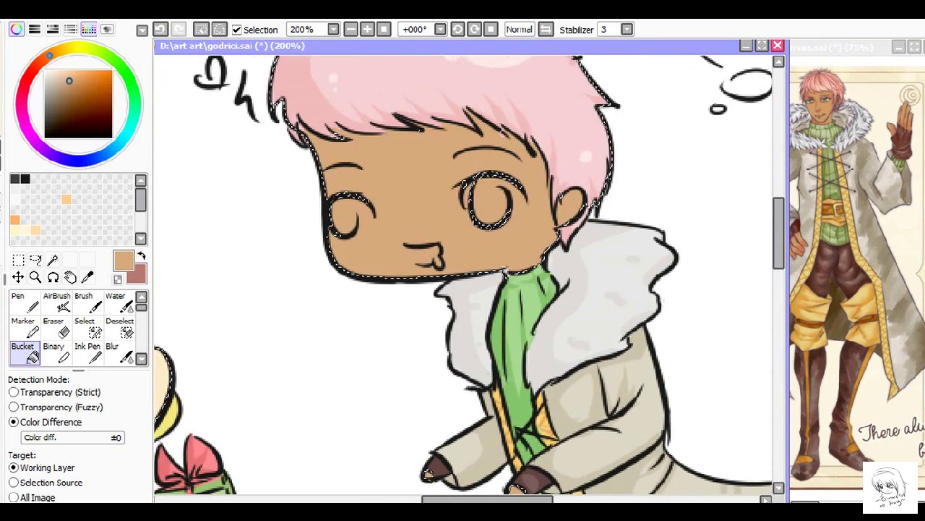
key(n)
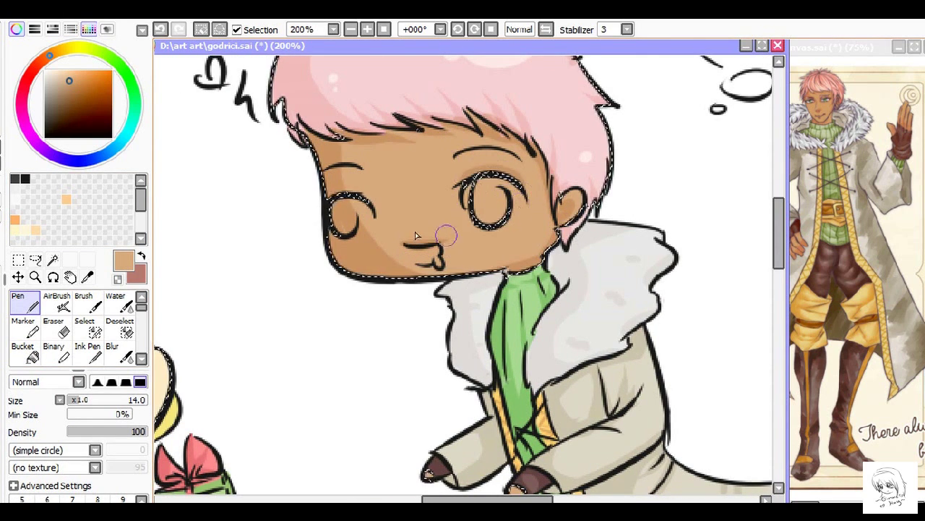
mouse_move(434, 260)
mouse_down()
mouse_move(507, 289)
mouse_move(499, 304)
mouse_up()
Step: Colour the boy's mouth light pink and dot small salmon pink blush marks on his cheeks
click(35, 68)
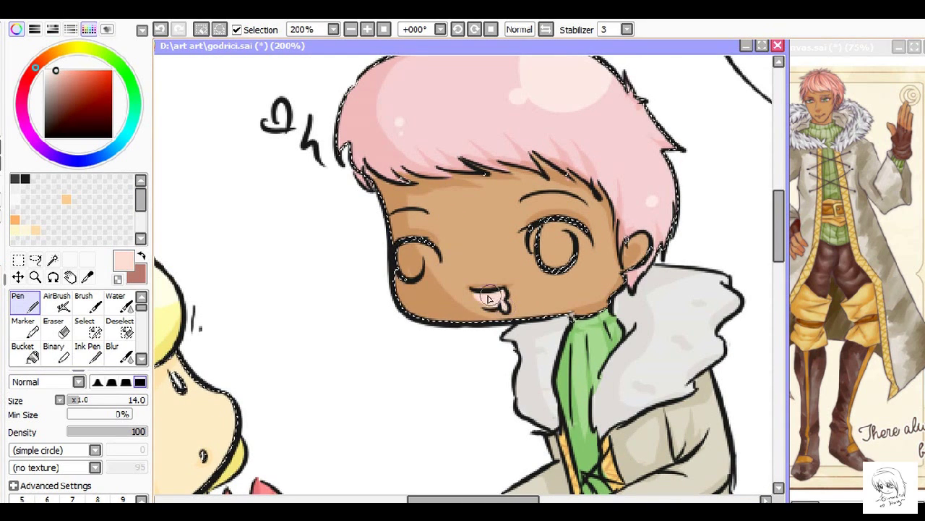
click(66, 72)
click(417, 290)
click(587, 272)
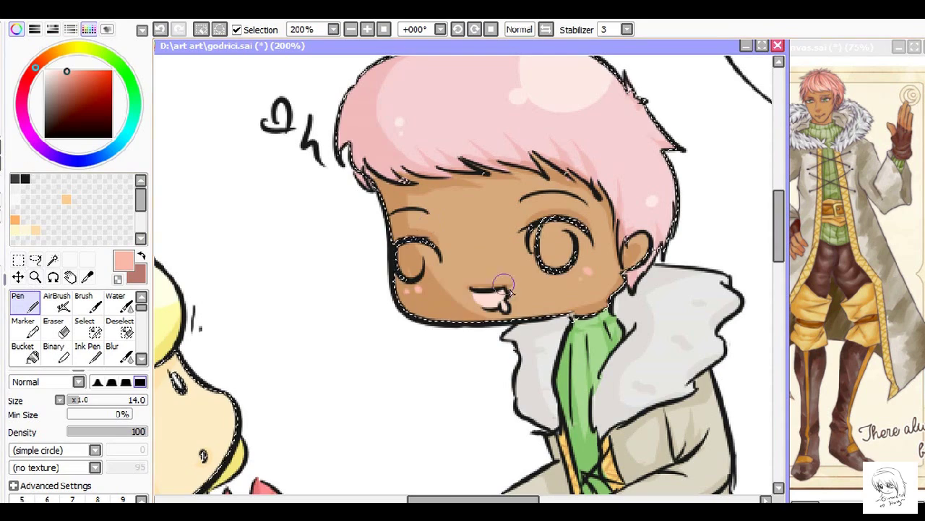
drag(506, 289, 759, 87)
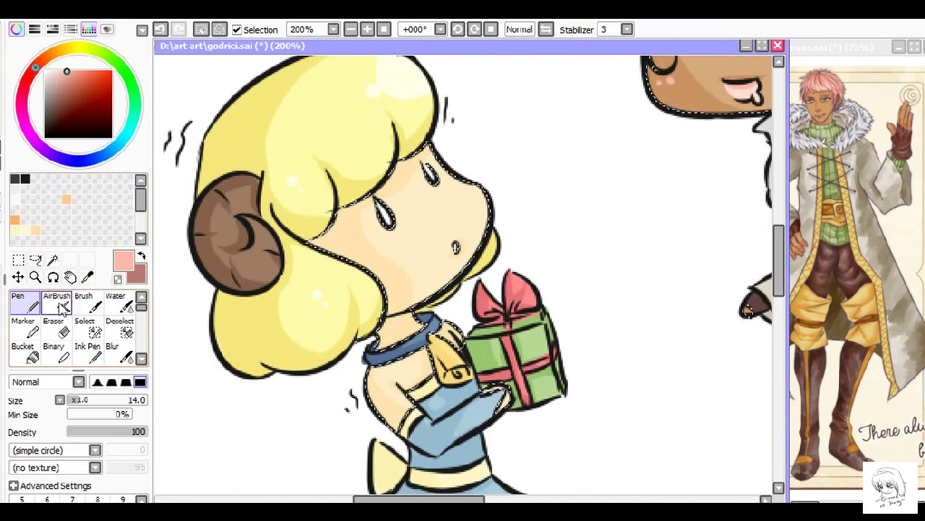
Step: Airbrush soft salmon pink blush onto the sheep girl's cheeks
click(63, 307)
mouse_move(434, 217)
mouse_down()
mouse_move(398, 253)
mouse_move(405, 246)
mouse_up()
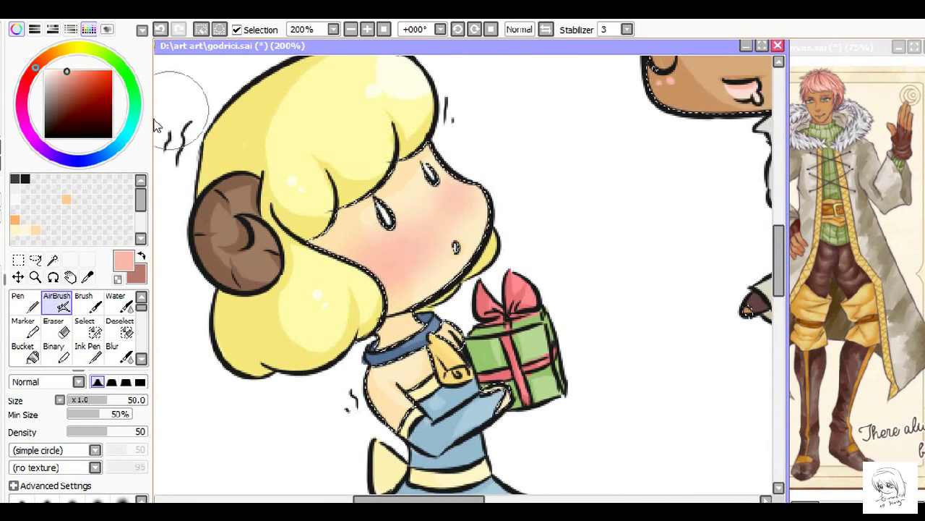
click(53, 71)
click(18, 303)
Step: Paint both of the boy's irises medium green with the Pen
drag(651, 289, 452, 267)
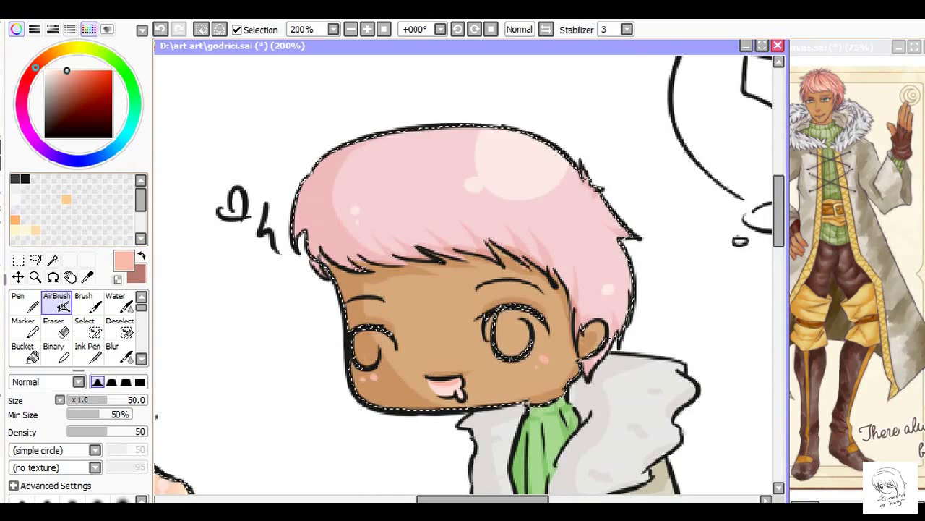
click(134, 91)
click(63, 81)
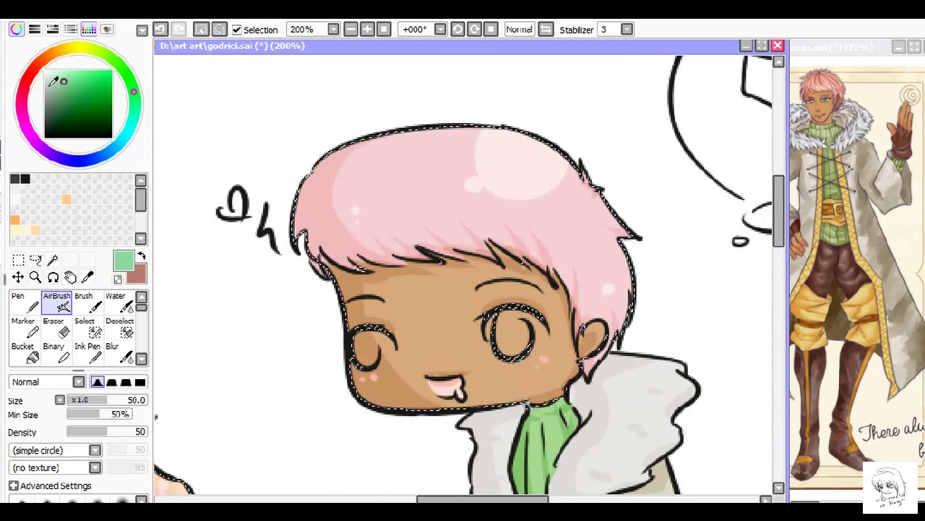
click(29, 304)
key(ctrl+plus)
click(87, 275)
key(n)
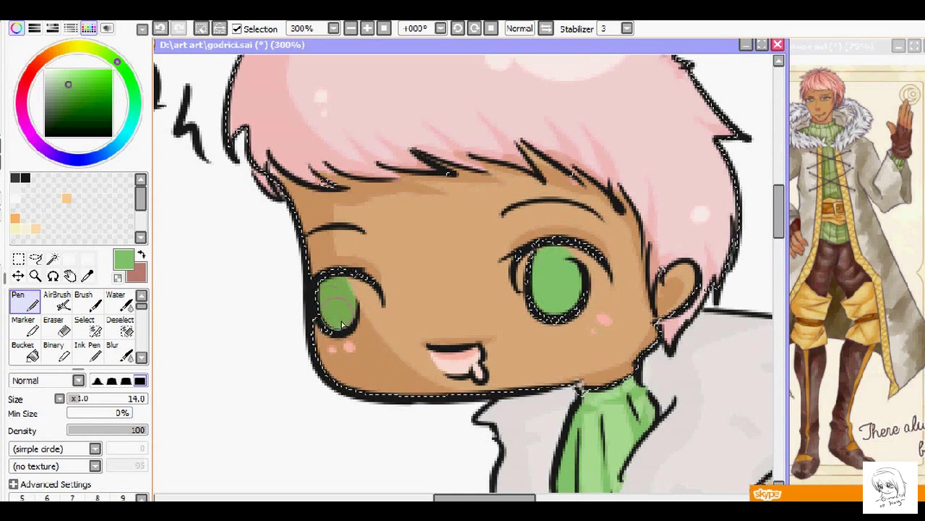
Step: Shade the boy's irises from dark to light green and add white highlights to both eyes
key(e)
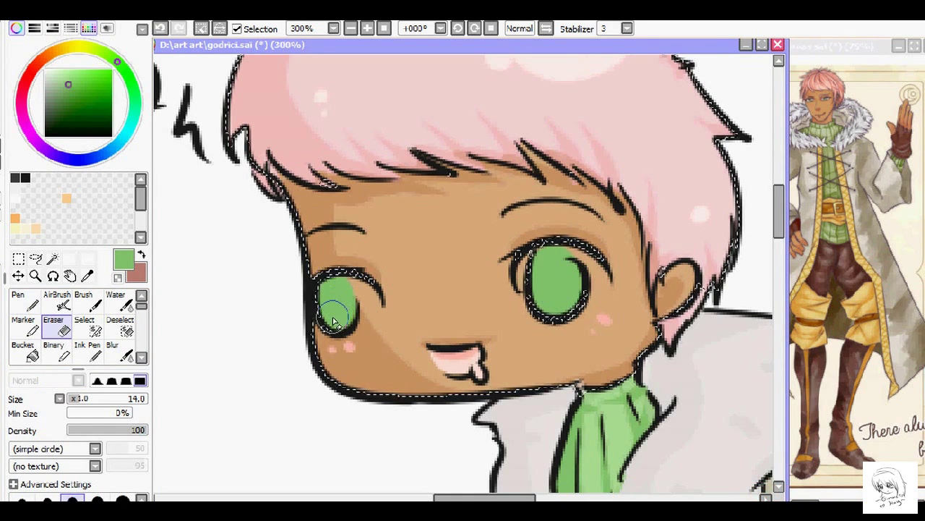
key(n)
mouse_move(553, 278)
mouse_down()
mouse_move(568, 303)
mouse_move(554, 289)
mouse_move(535, 303)
mouse_up()
alt+click(543, 290)
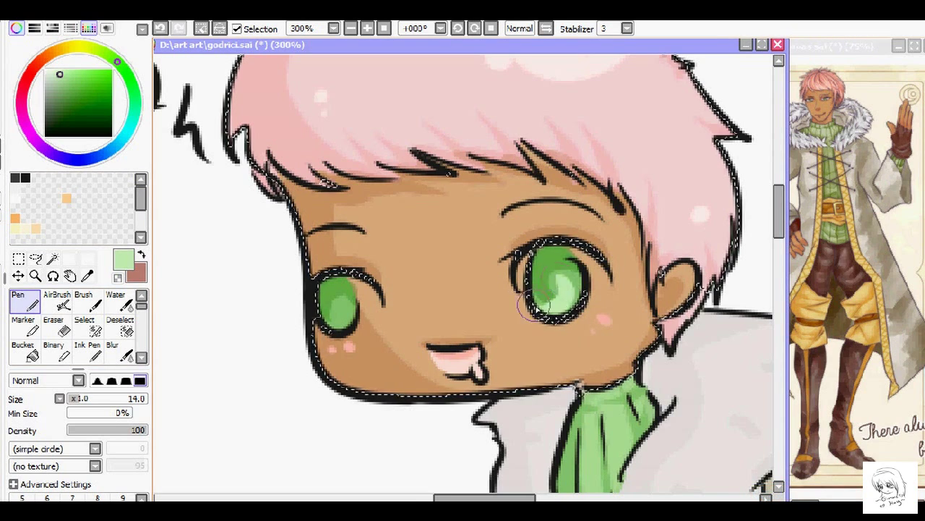
alt+click(405, 434)
click(563, 265)
click(345, 292)
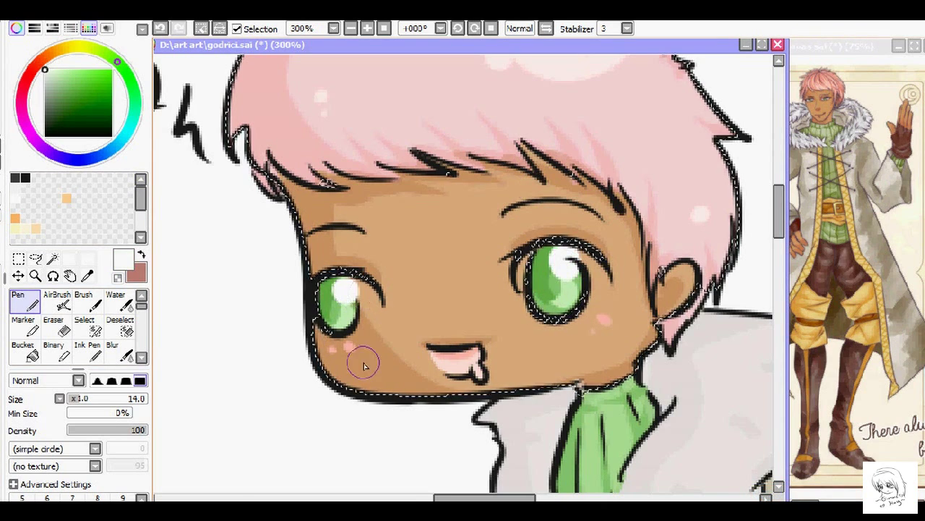
Step: Colour the underwear in the boy's thought bubble light pink with a dark pink waistband and bow, erasing stray colour
scroll(364, 365, down, 4)
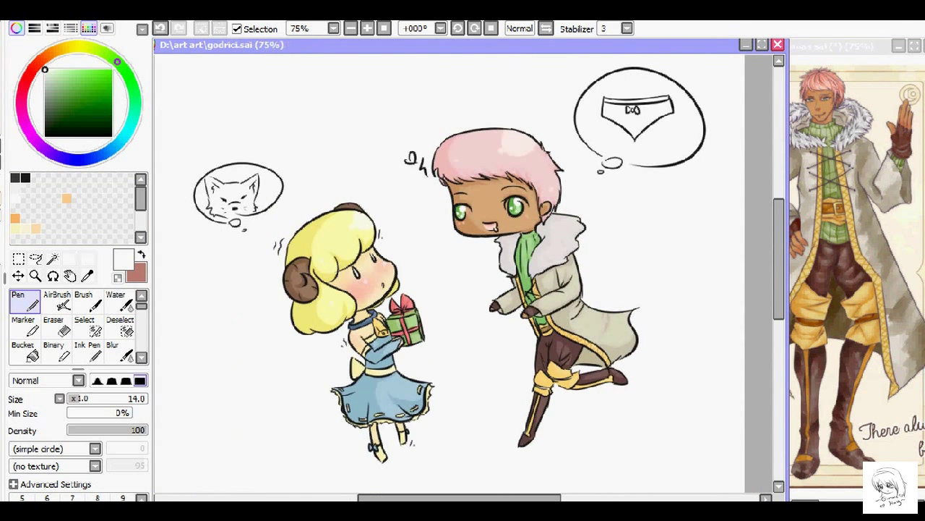
scroll(640, 123, up, 2)
alt+click(253, 289)
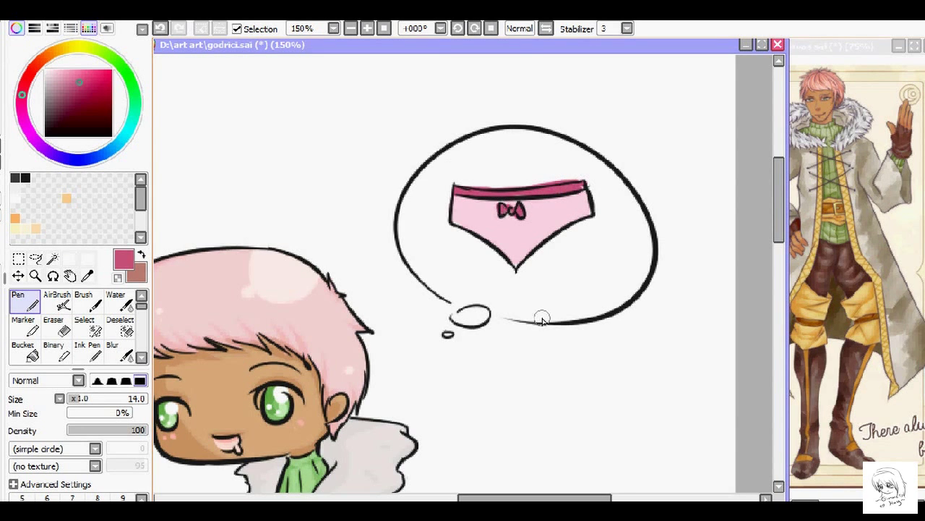
key(e)
drag(521, 266, 526, 288)
Step: Paint the fox face in the sheep girl's thought bubble tan with the Pen
key(n)
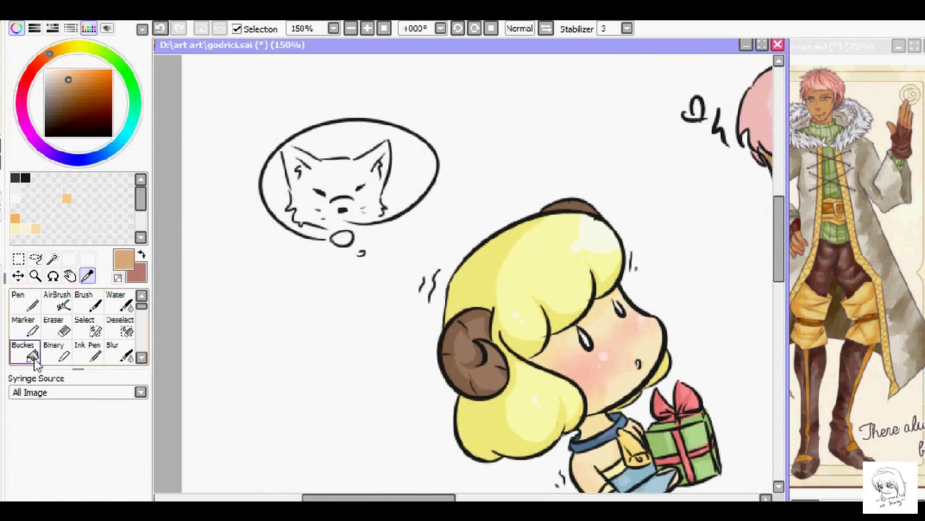
drag(291, 158, 298, 191)
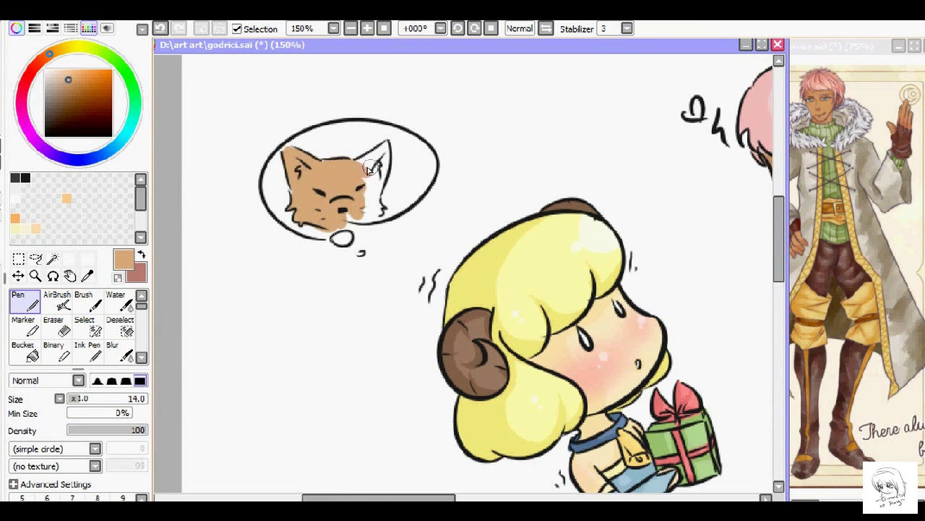